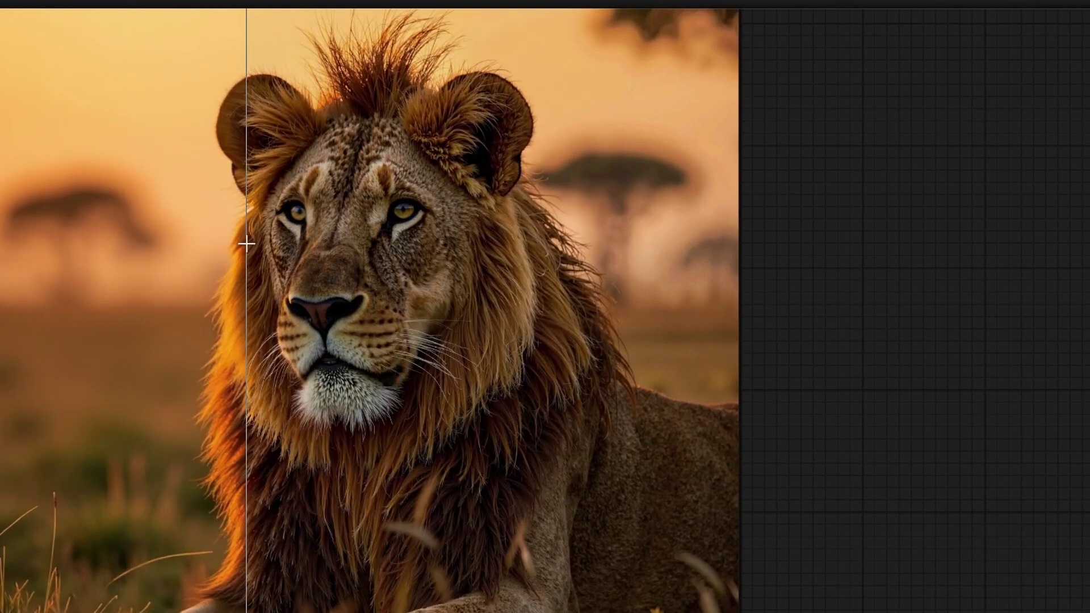
Step: Examine the lion comparison image up close and survey the nodes of the Flux upscale workflow
scroll(233, 242, "up", 5)
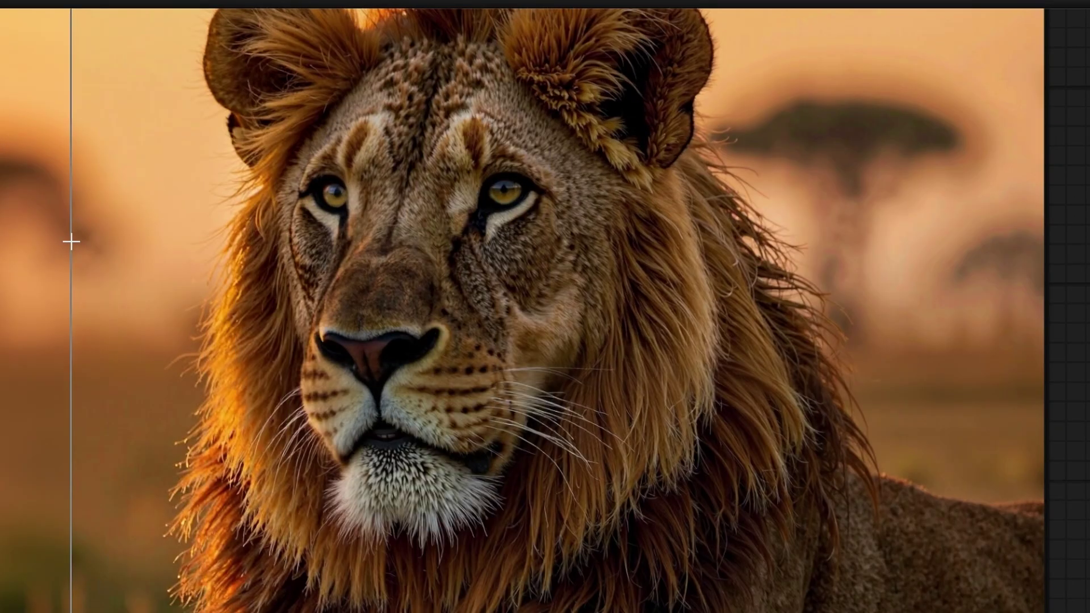
scroll(62, 237, "down", 6)
left_click_drag(65, 282, 316, 234)
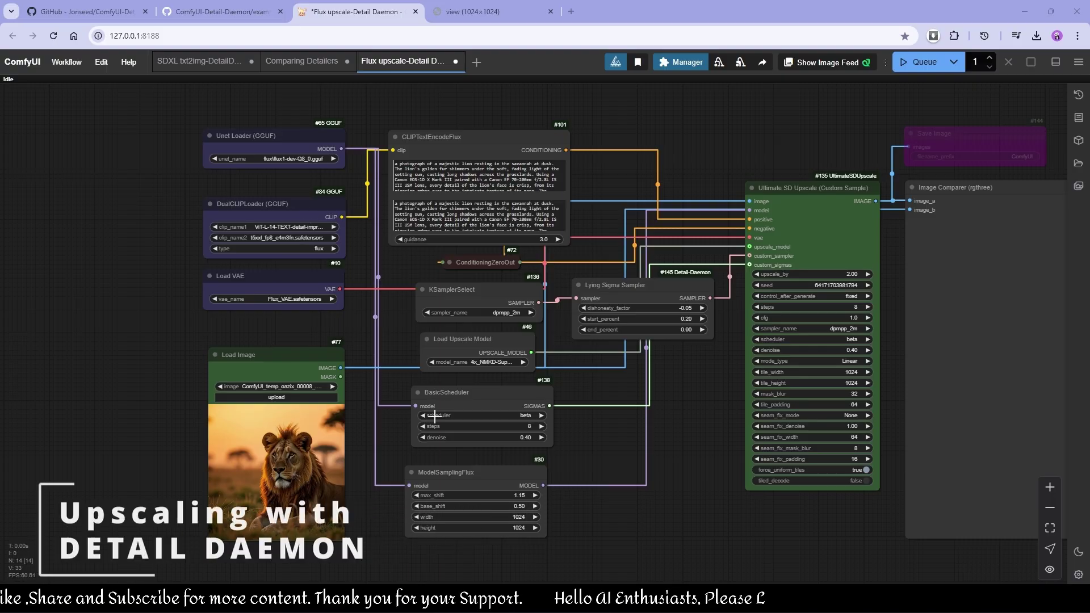
left_click_drag(650, 469, 613, 444)
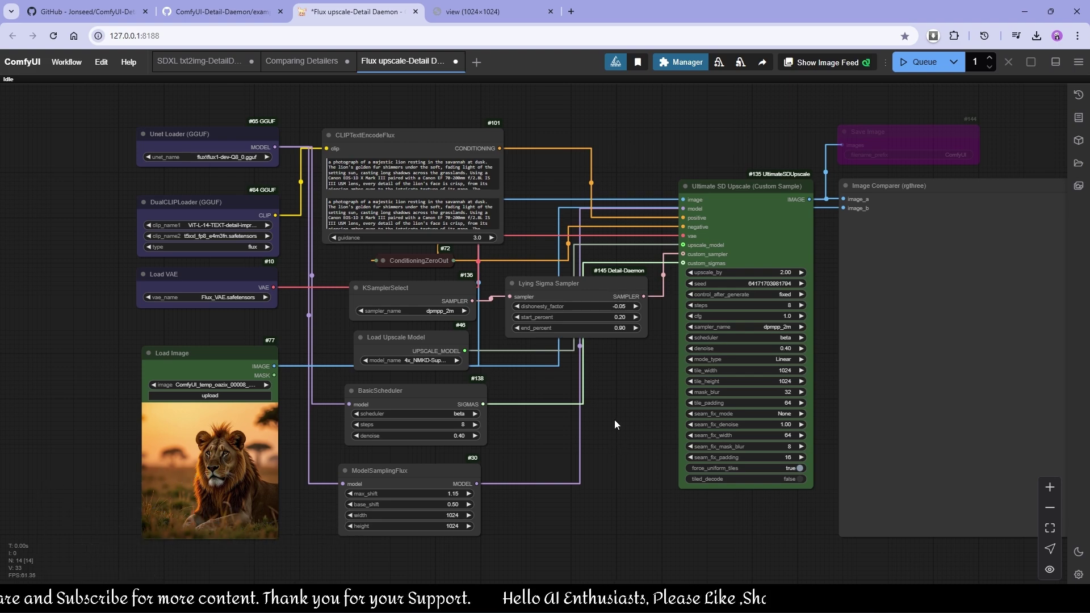
Step: Shift the Lying Sigma Sampler node slightly down and open its dishonesty_factor value for editing, leaving the value as it is
scroll(555, 314, "up", 5)
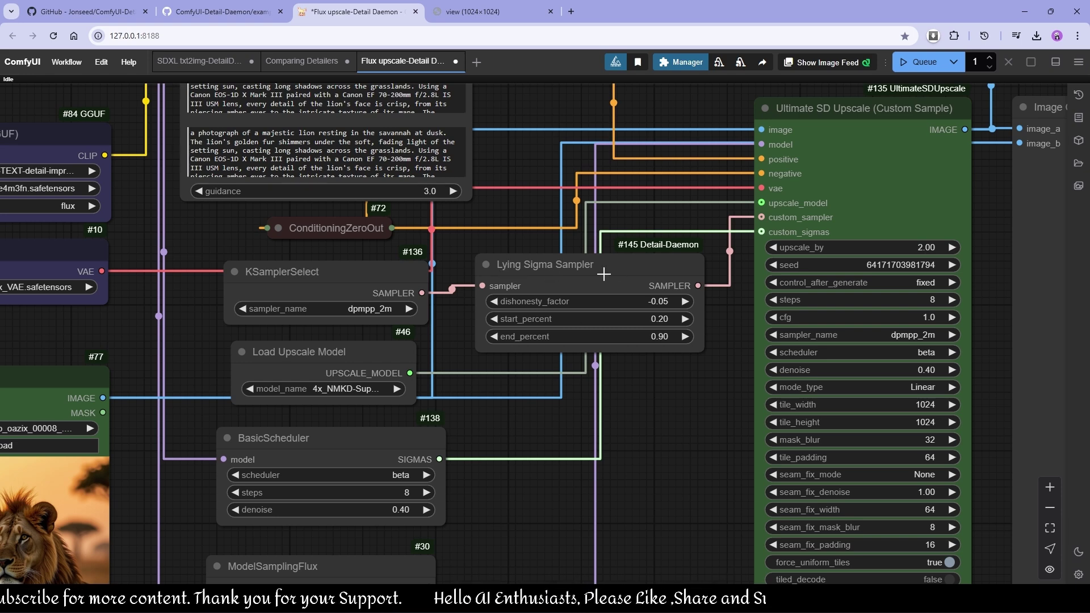
left_click_drag(593, 276, 593, 287)
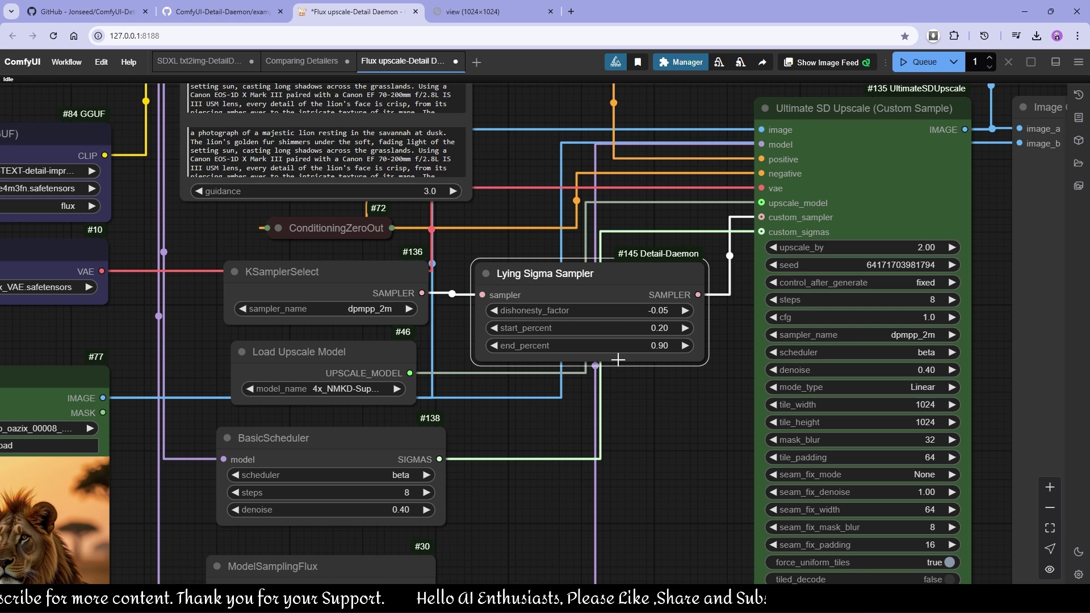
scroll(489, 312, "up", 2)
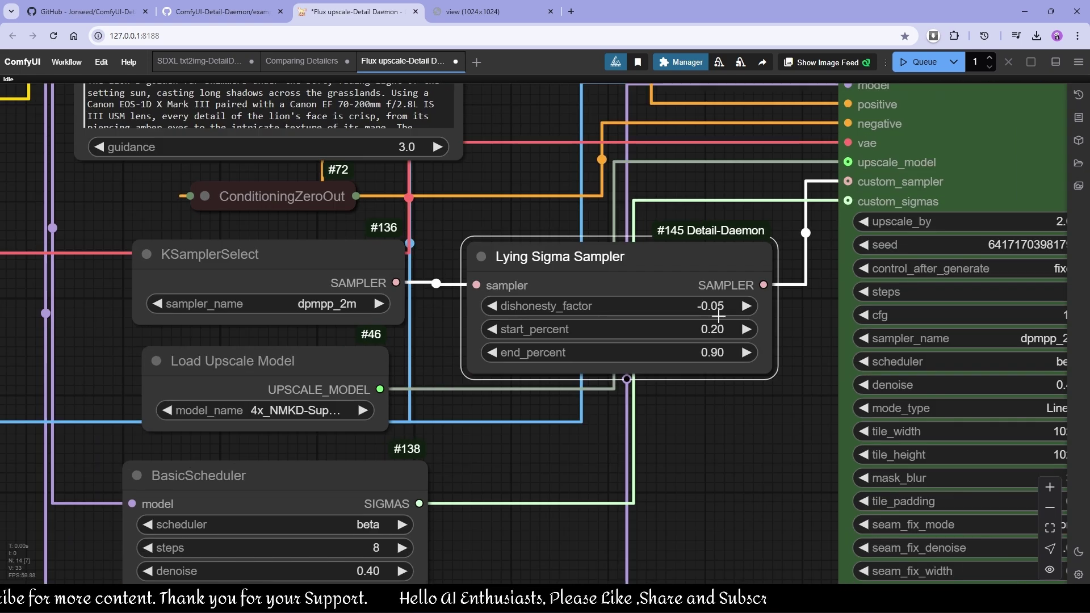
left_click(730, 306)
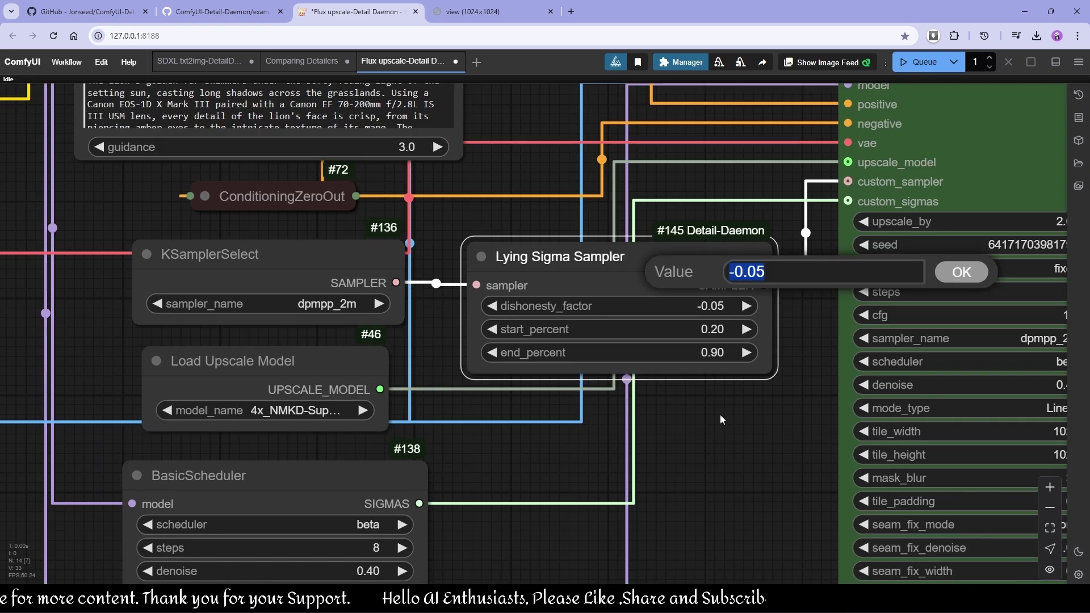
left_click(741, 384)
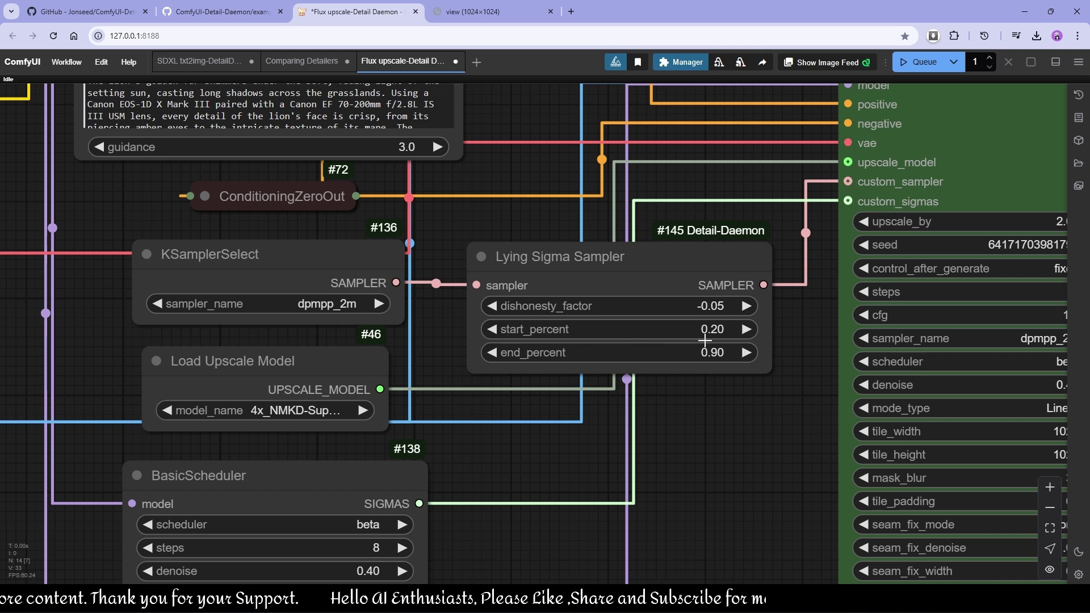
Step: Widen the Load Upscale Model node to show more of its model name and shift it slightly sideways
scroll(687, 421, "down", 4)
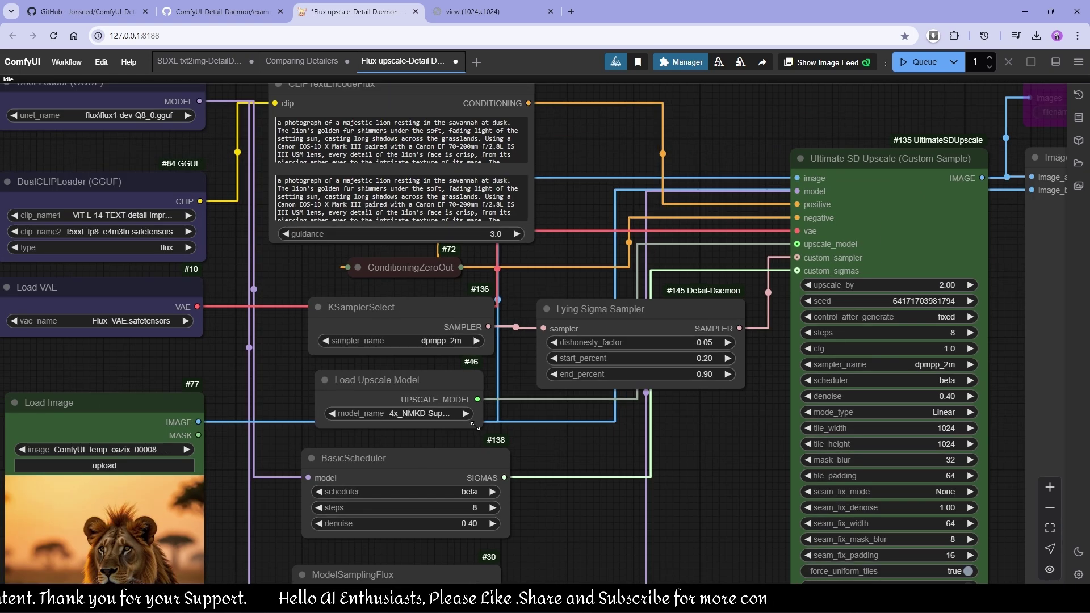
left_click_drag(480, 425, 545, 414)
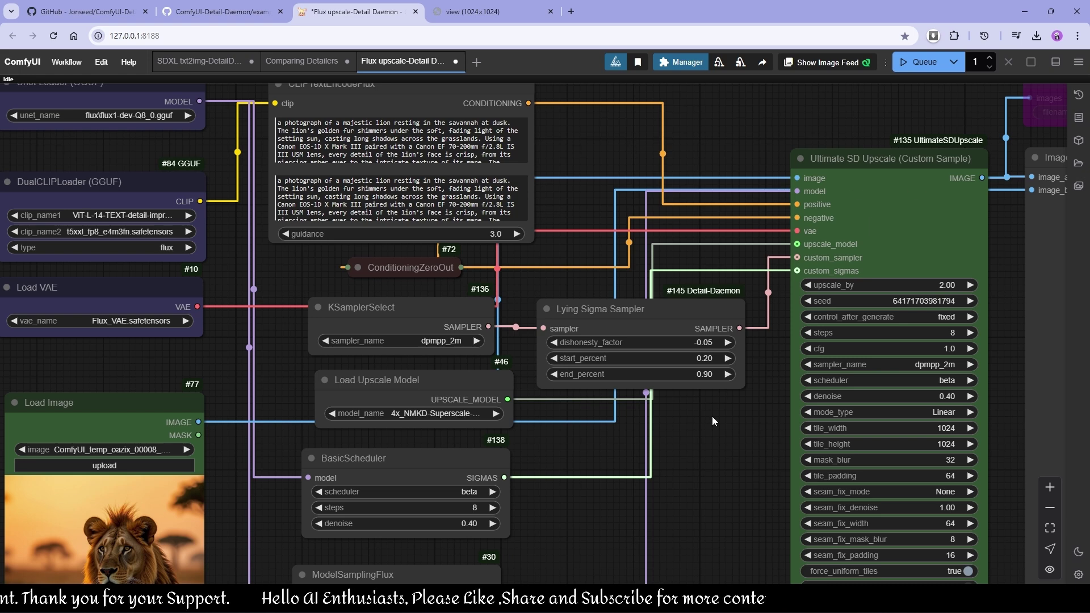
left_click_drag(409, 423, 400, 423)
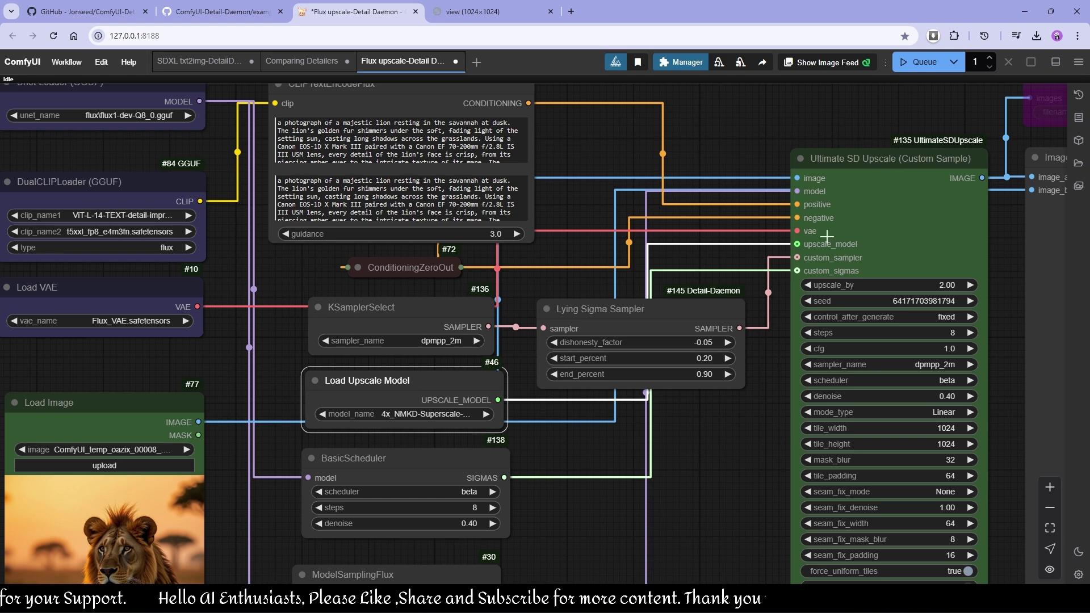
Step: Search the node library for "ultimate cus" to locate the Ultimate SD Upscale (Custom Sample) node, and close the search
double_click(726, 437)
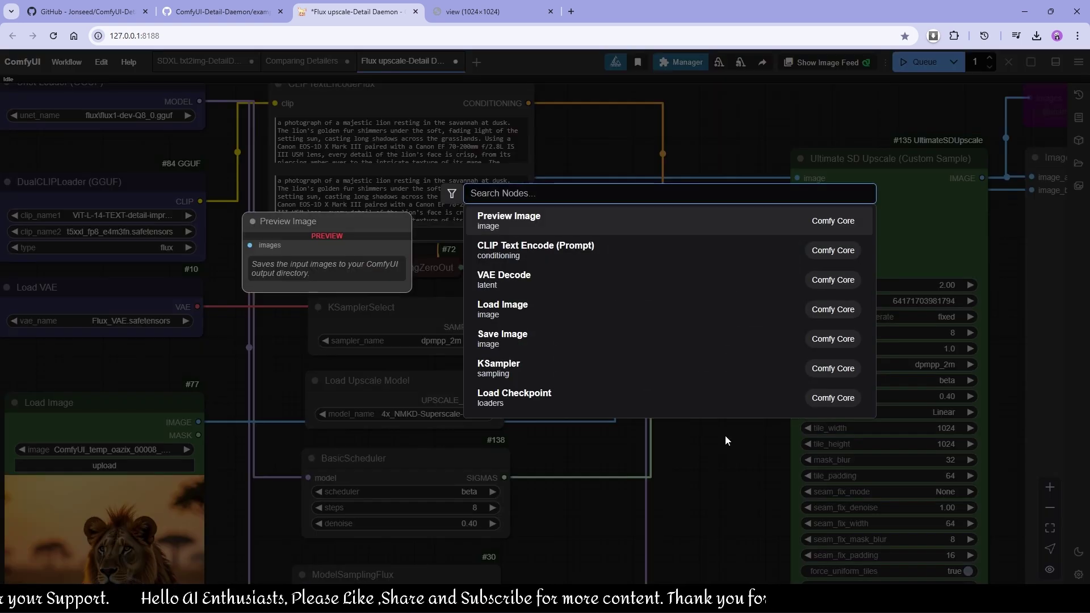
type("ultimate c")
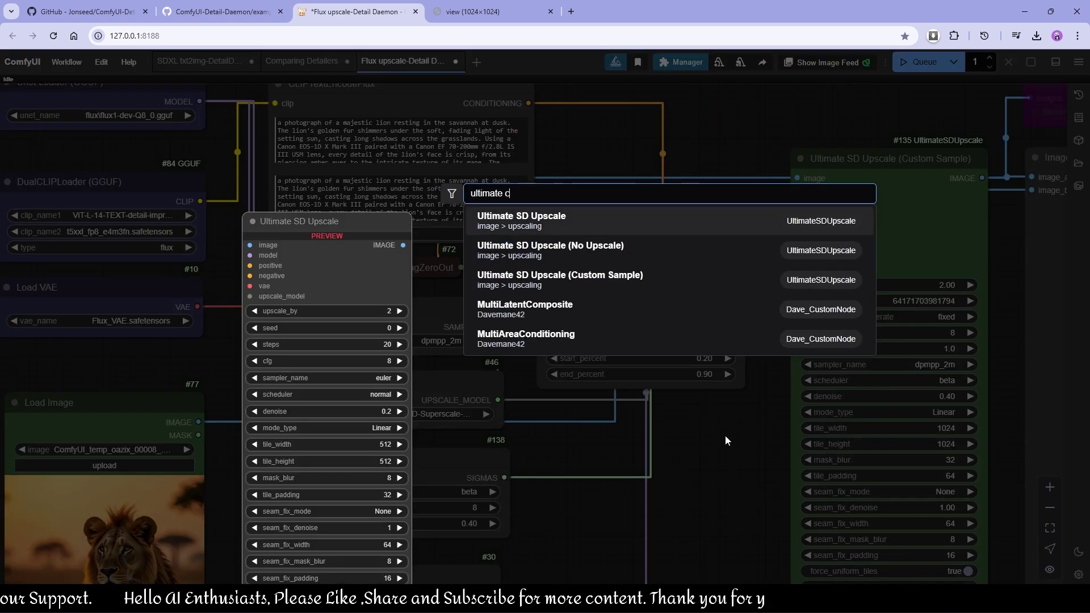
type("us")
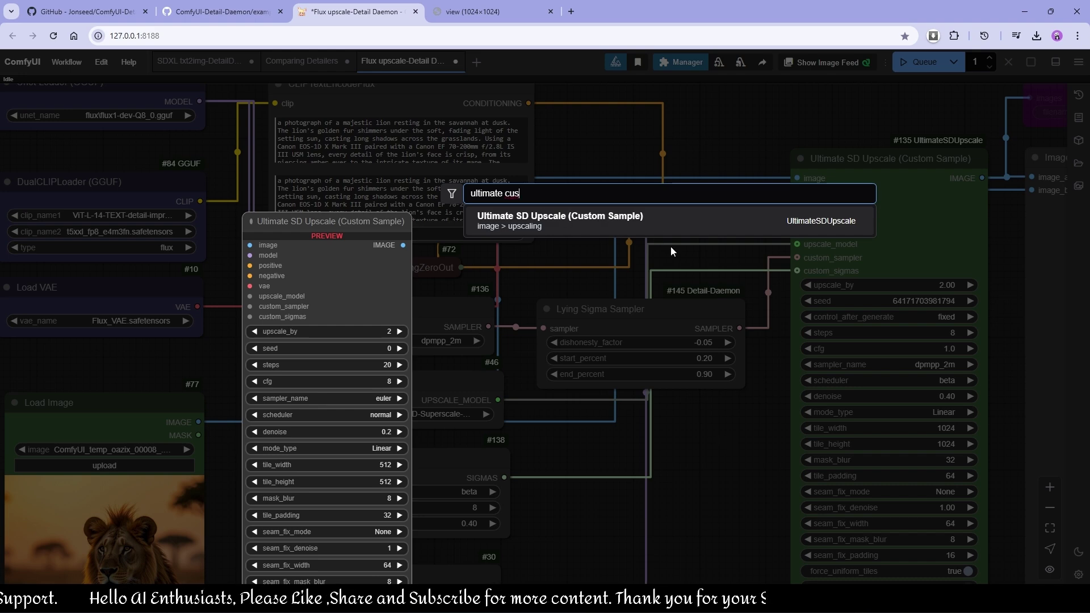
left_click(744, 466)
Step: Add a Power Lora Loader (rgthree) node to the workflow above the CLIPTextEncodeFlux node
left_click_drag(725, 457, 710, 427)
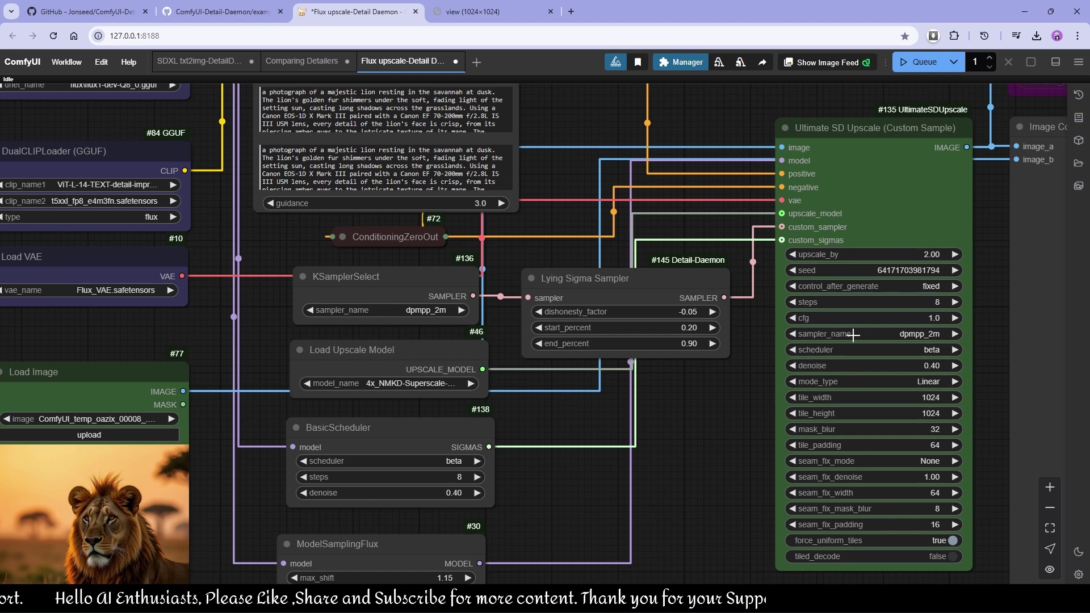
left_click_drag(681, 437, 666, 337)
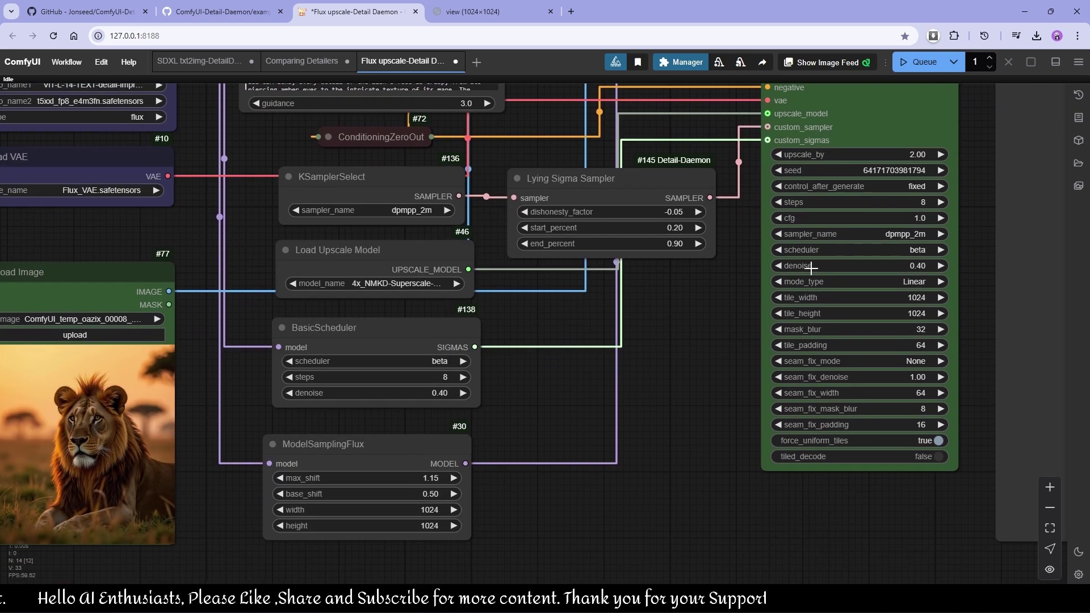
scroll(320, 271, "up", 6)
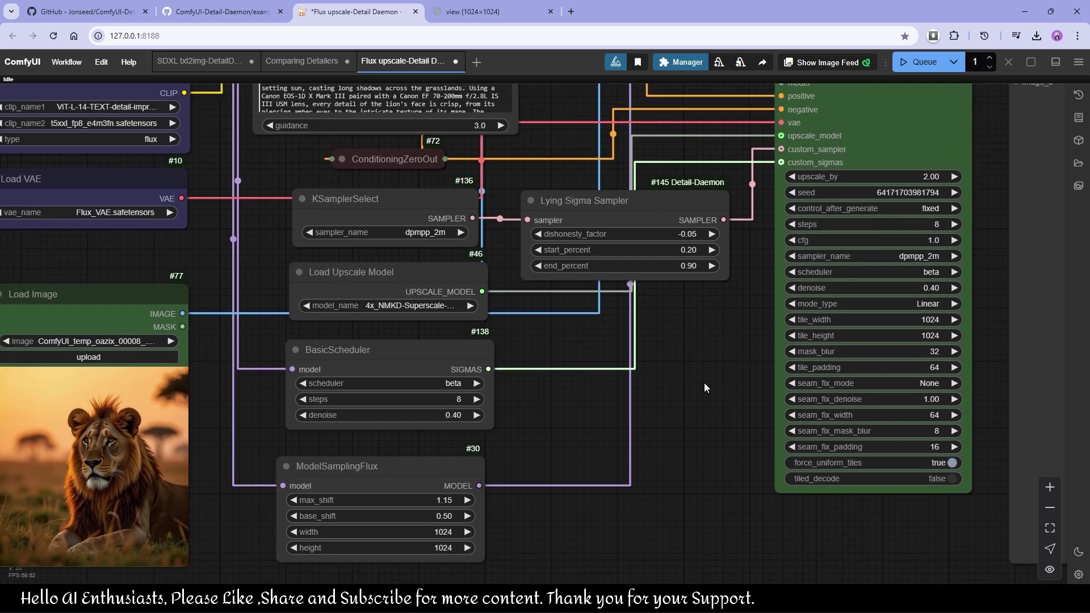
left_click_drag(266, 341, 350, 383)
scroll(375, 342, "down", 2)
double_click(374, 163)
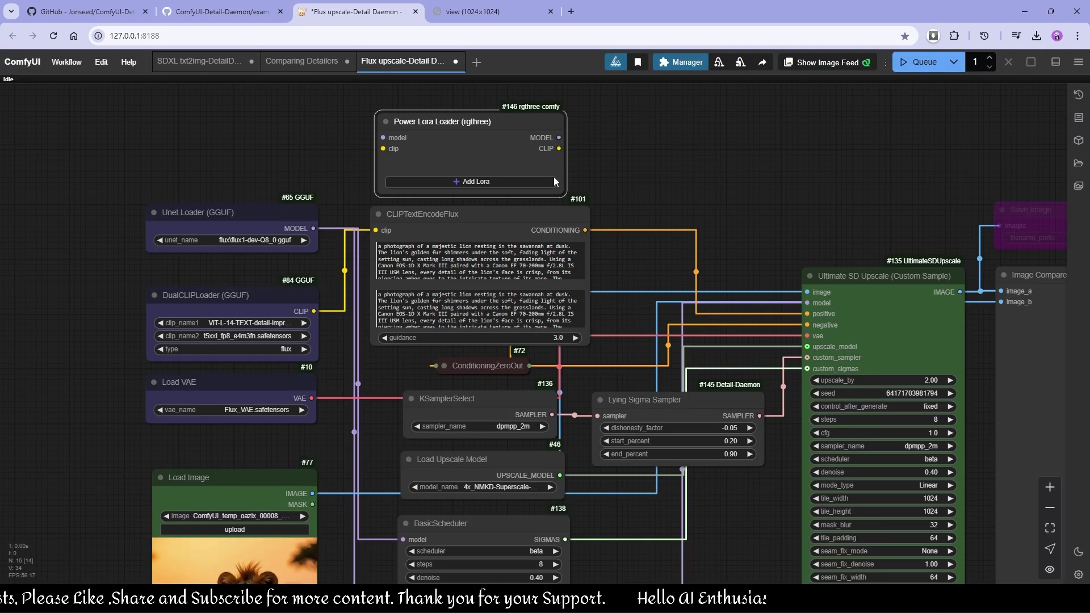
Step: Wire the Unet Loader's model into the Power Lora Loader, its model output to BasicScheduler and ModelSamplingFlux, and its clip output to CLIPTextEncodeFlux
left_click_drag(550, 136, 404, 540)
scroll(372, 309, "down", 4)
left_click_drag(447, 243, 454, 195)
left_click_drag(514, 138, 391, 479)
scroll(355, 173, "up", 5)
left_click_drag(591, 133, 397, 225)
Step: Add the lora Flux\flux_dev_Turbo_Lora.safetensors to the Power Lora Loader
left_click(528, 169)
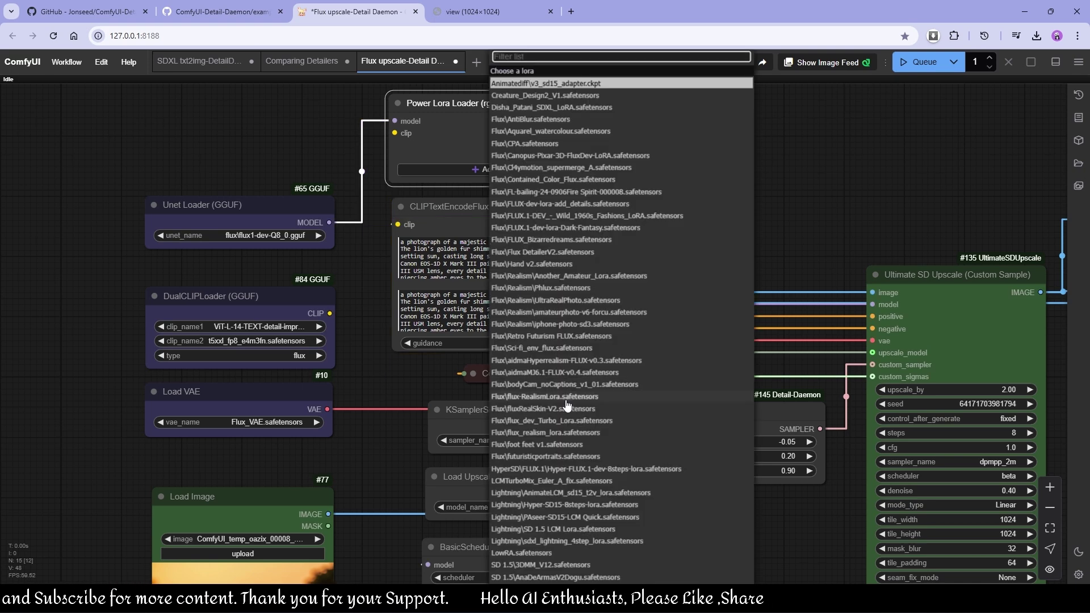
left_click(567, 420)
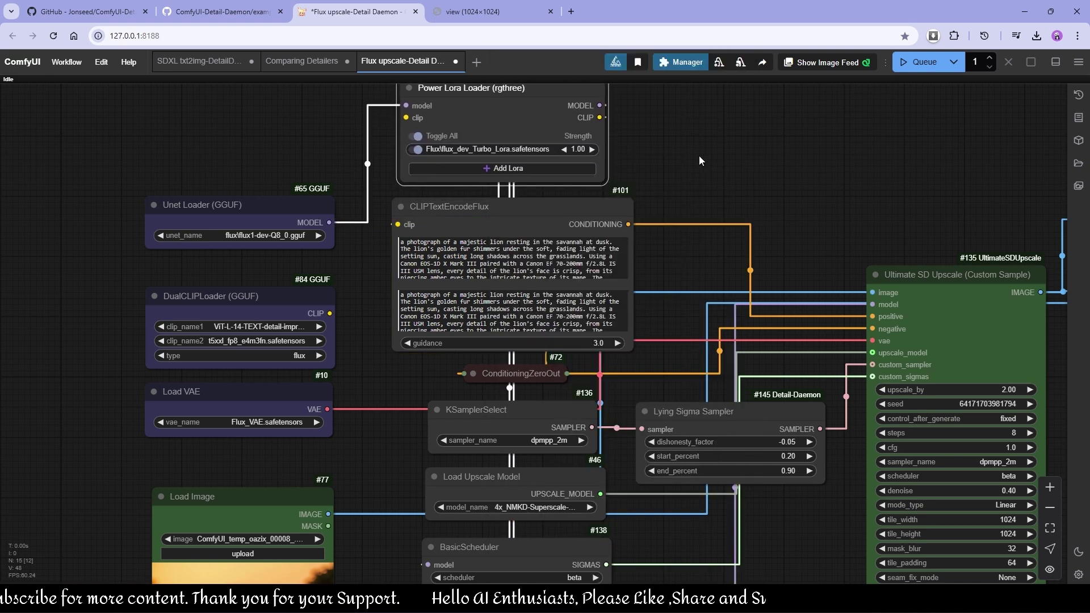
Step: Set tiled_decode to true in the Ultimate SD Upscale (Custom Sample) node
left_click_drag(700, 156, 620, 94)
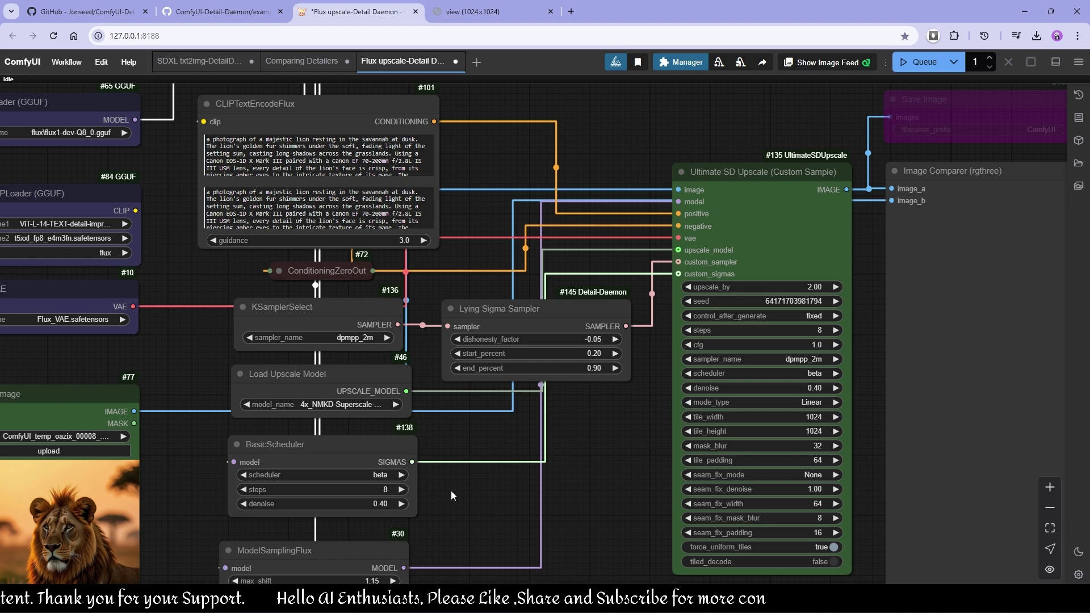
left_click(824, 562)
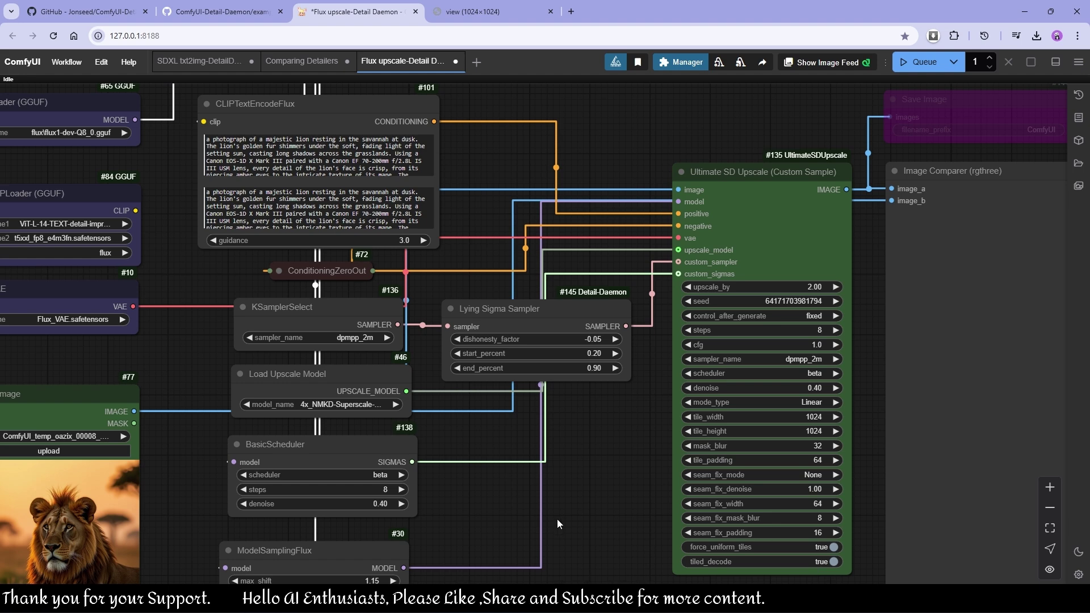
Step: Check the model choice in the Load Upscale Model node without changing it
left_click_drag(559, 516, 639, 395)
left_click_drag(600, 346, 551, 499)
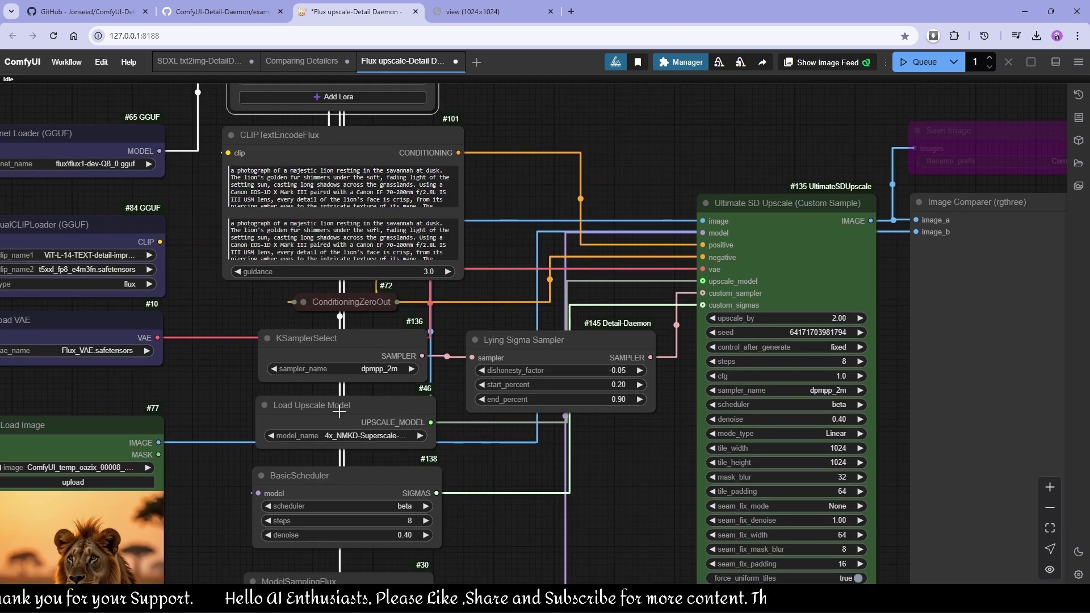
left_click(418, 435)
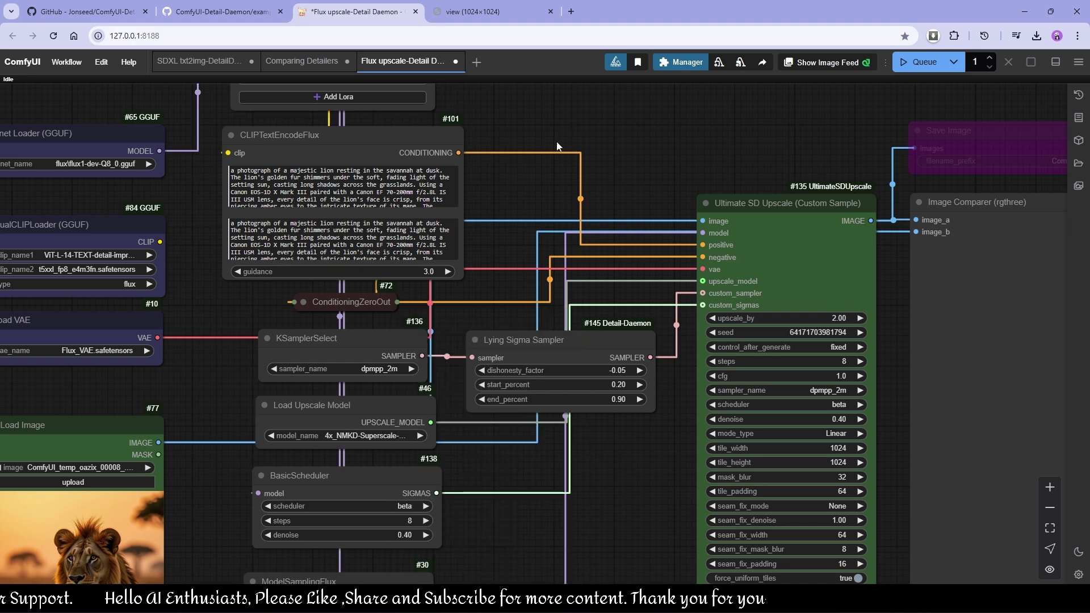
Step: Examine the source lion image and compare it with the upscaled result in the Image Comparer
scroll(574, 489, "down", 4)
scroll(566, 416, "up", 10)
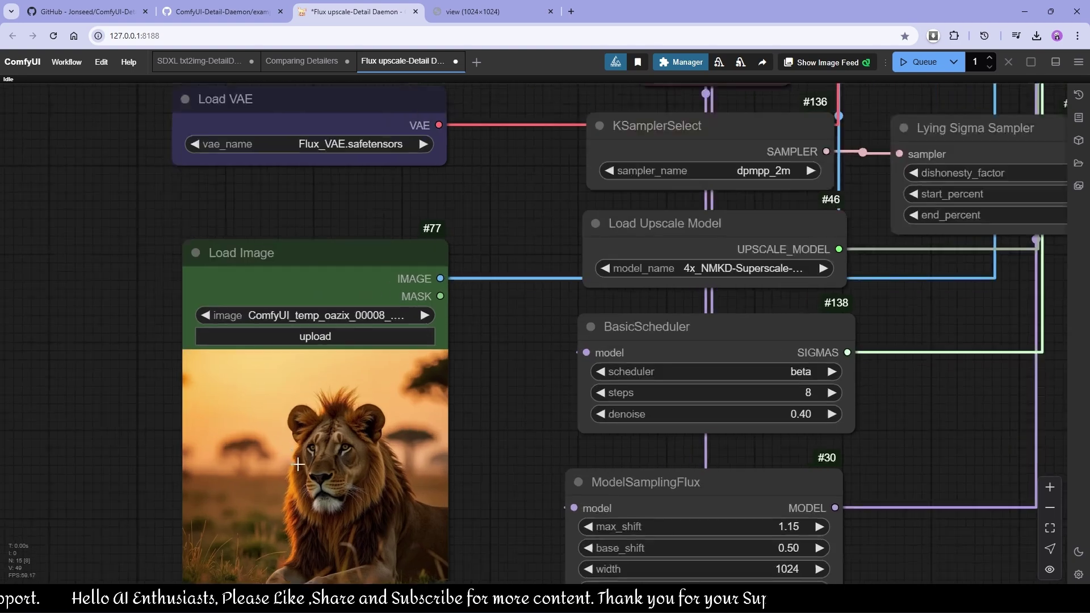
scroll(441, 374, "down", 10)
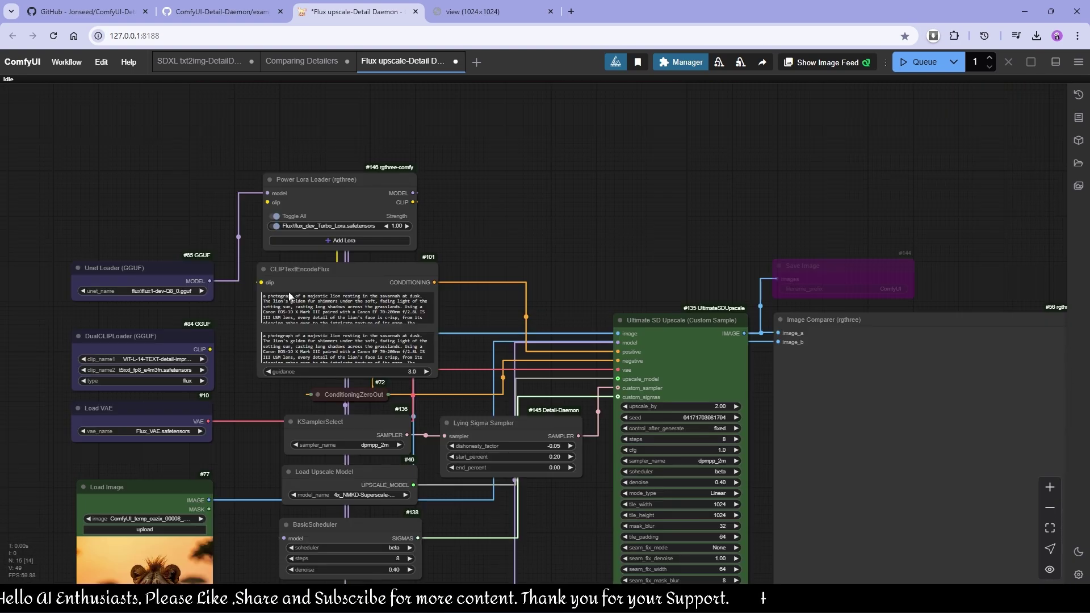
left_click_drag(592, 252, 428, 163)
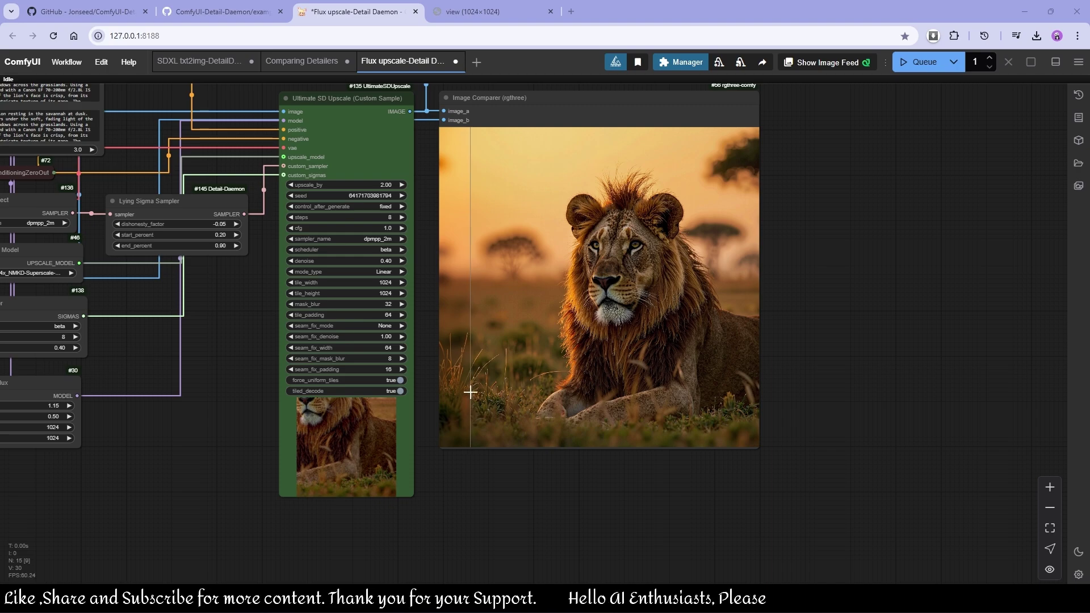
left_click_drag(775, 375, 800, 407)
scroll(760, 474, "up", 6)
scroll(760, 474, "up", 1)
scroll(801, 406, "up", 5)
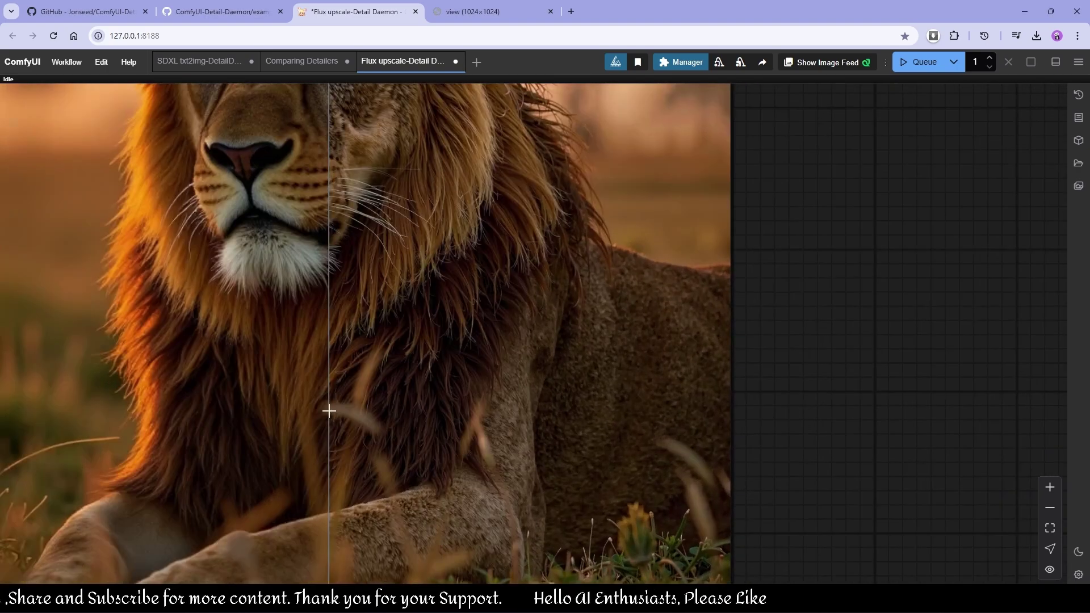
scroll(663, 409, "down", 8)
scroll(816, 409, "up", 4)
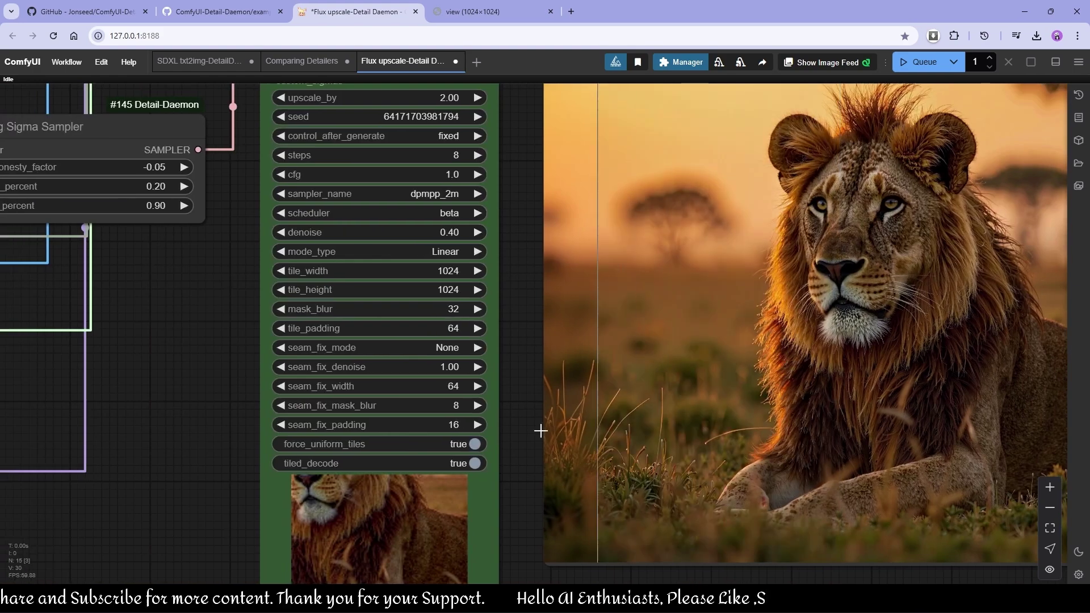
Step: Review the scheduler, denoise and tile settings of the upscale nodes, the tile preview and the loaded source image
left_click_drag(151, 386, 504, 386)
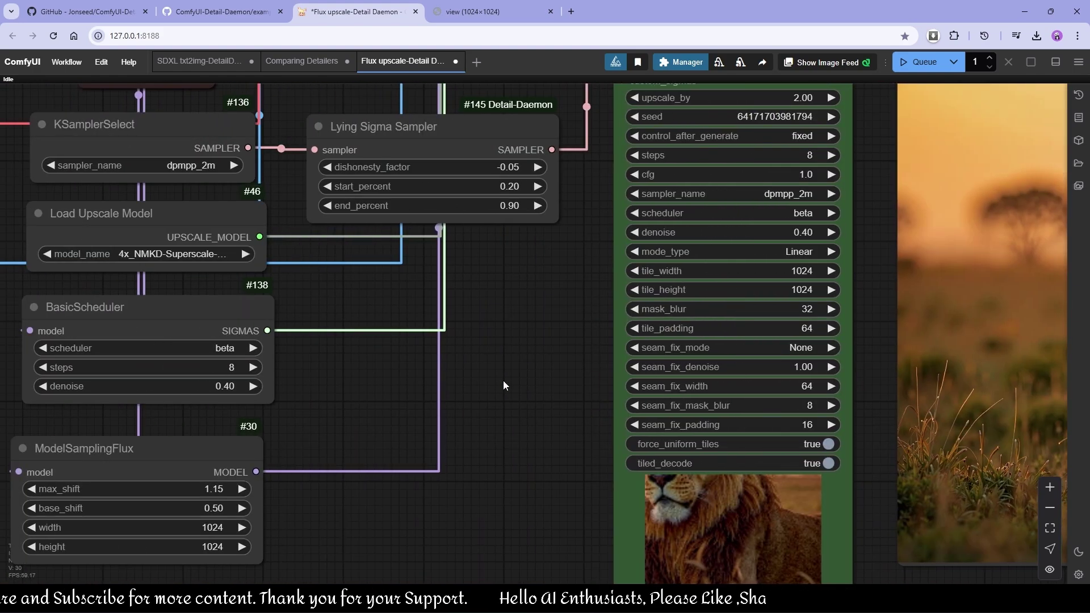
scroll(506, 385, "down", 2)
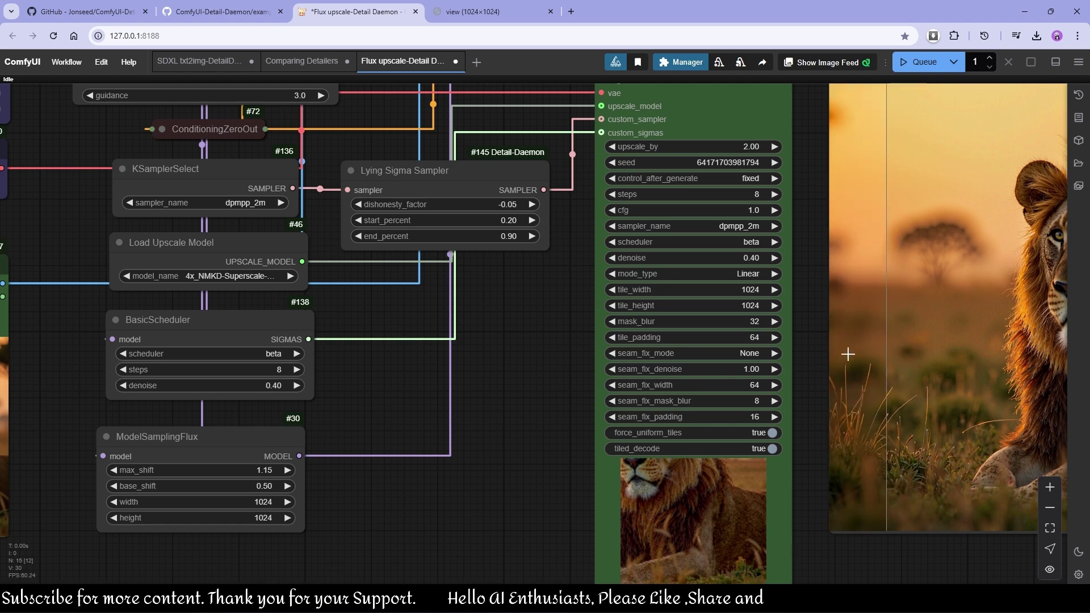
left_click_drag(486, 410, 521, 386)
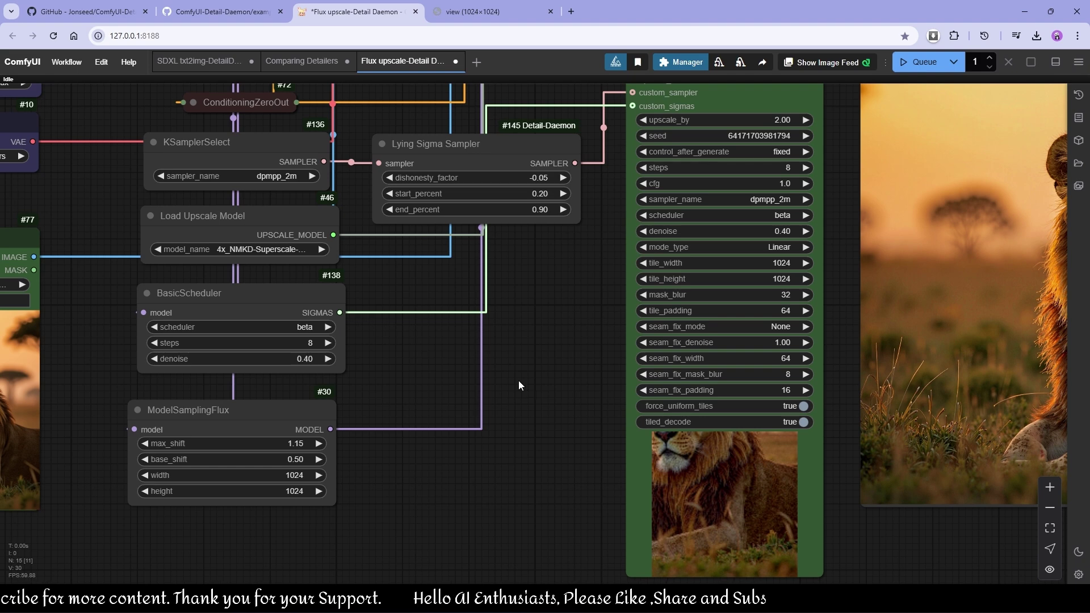
scroll(818, 173, "up", 6)
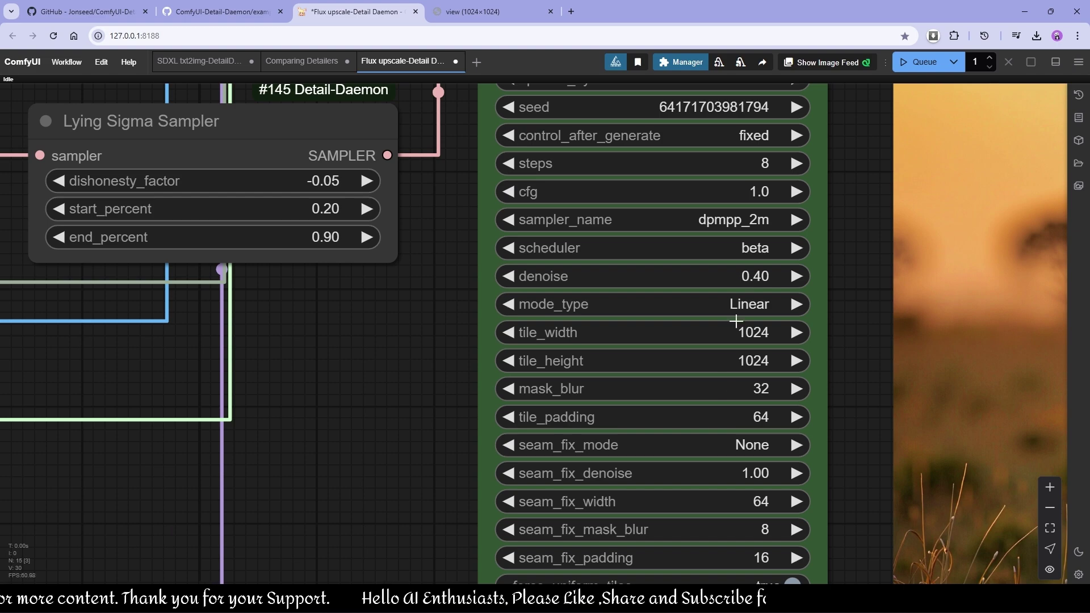
left_click_drag(871, 425, 909, 229)
left_click_drag(682, 526, 644, 374)
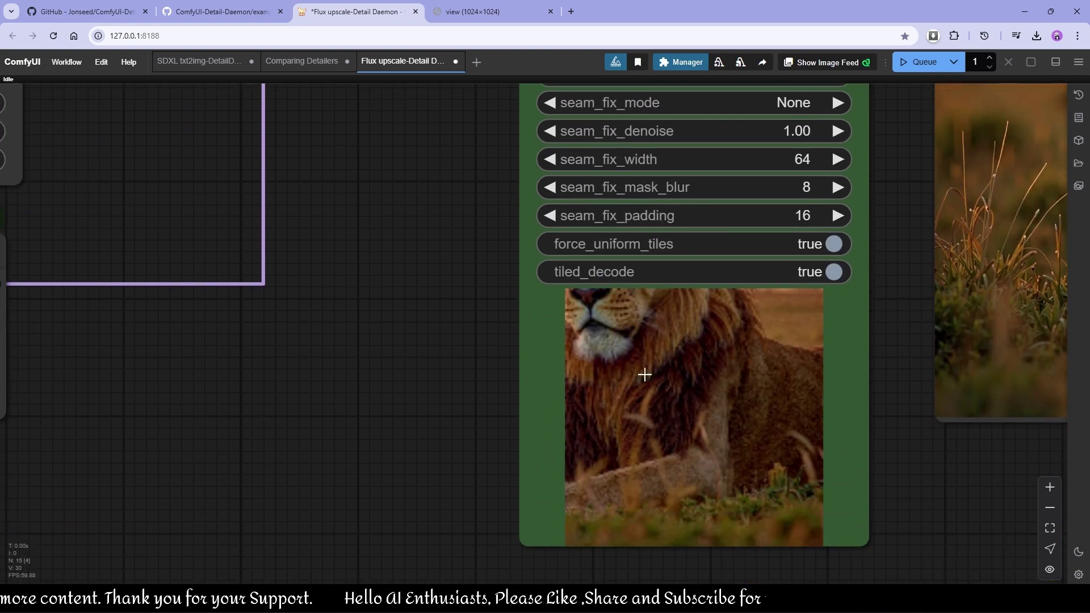
scroll(596, 453, "down", 5)
left_click_drag(332, 422, 839, 426)
left_click_drag(311, 346, 326, 398)
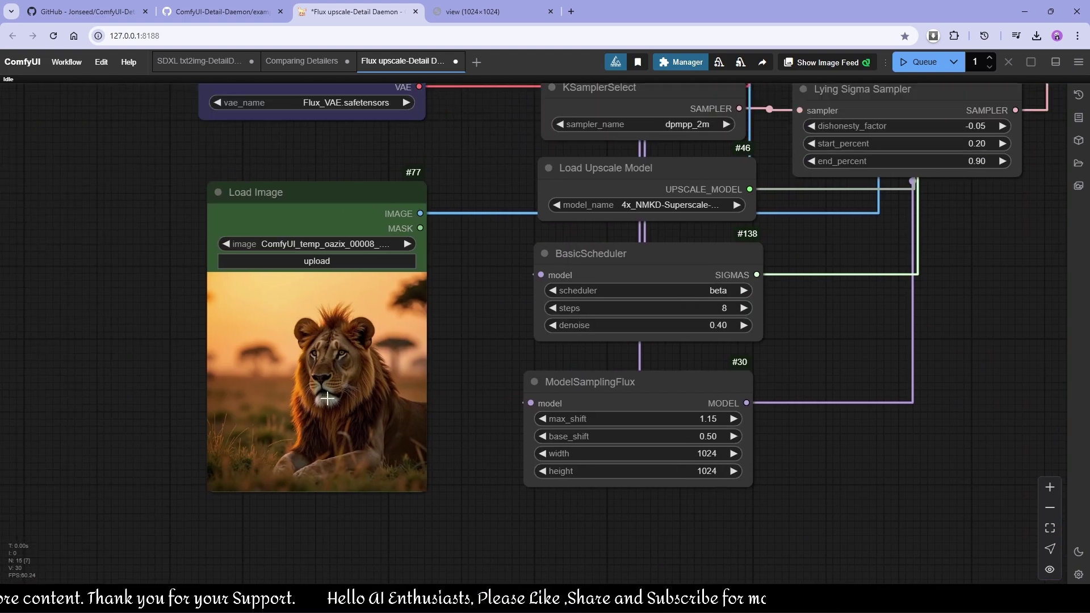
Step: Compare the scheduler, steps and denoise settings of BasicScheduler with those of the Ultimate SD Upscale (Custom Sample) node
scroll(326, 394, "up", 5)
scroll(301, 420, "down", 4)
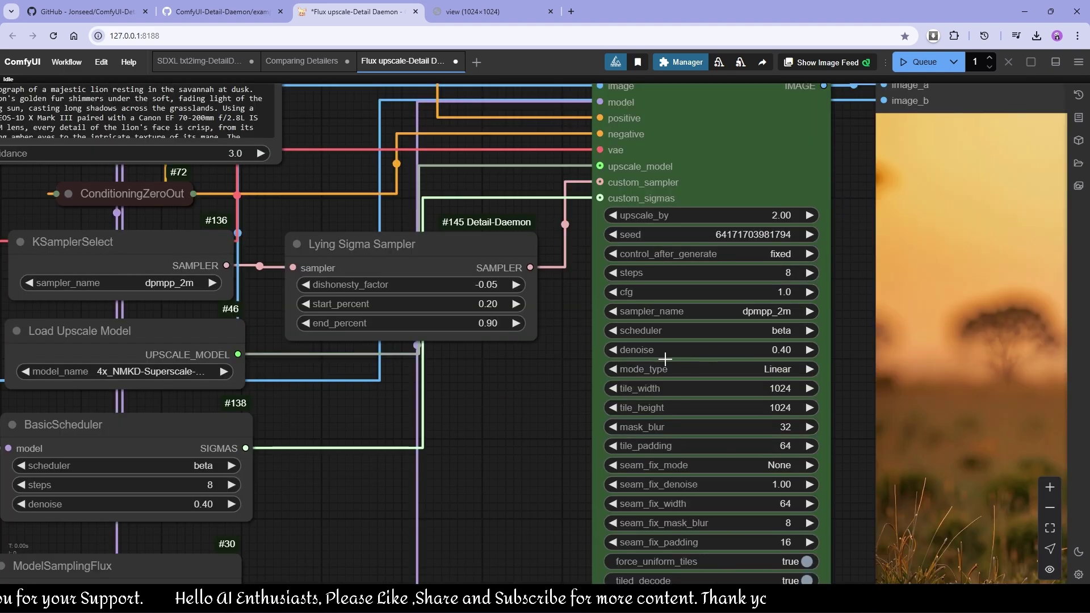
scroll(767, 358, "up", 4)
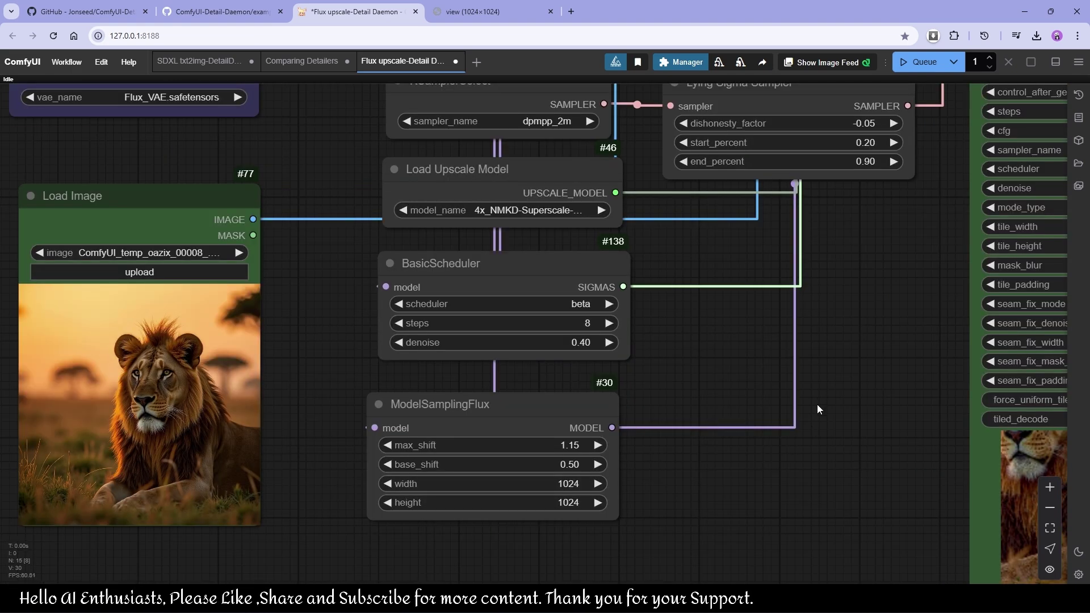
scroll(722, 400, "down", 6)
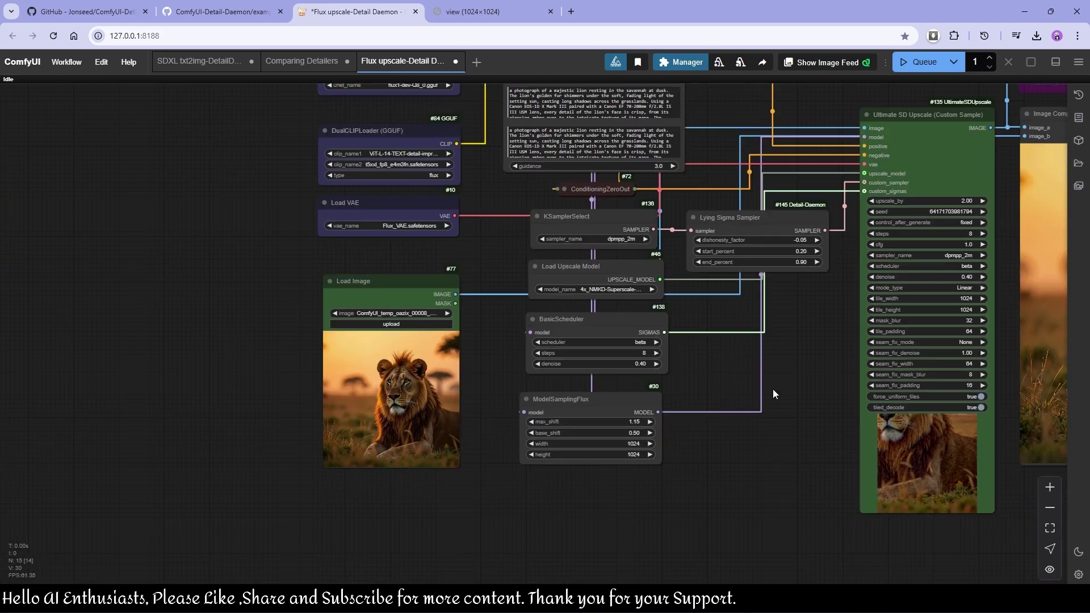
Step: Inspect the grass, paws and mane up close in the Image Comparer, comparing the source lion image with the upscaled result
left_click_drag(772, 392, 377, 470)
left_click_drag(689, 443, 568, 459)
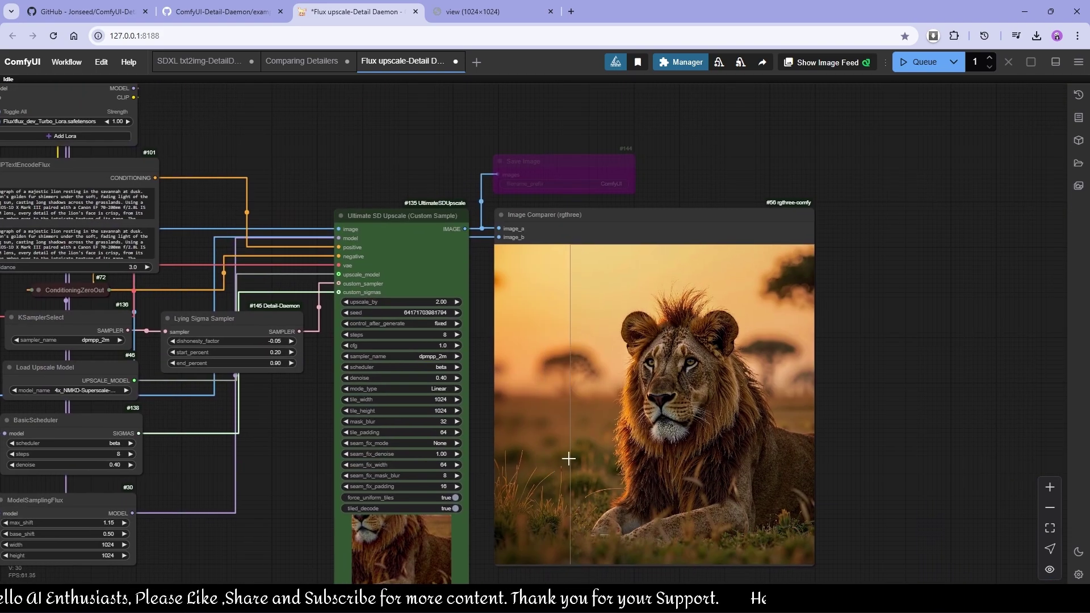
scroll(547, 462, "up", 9)
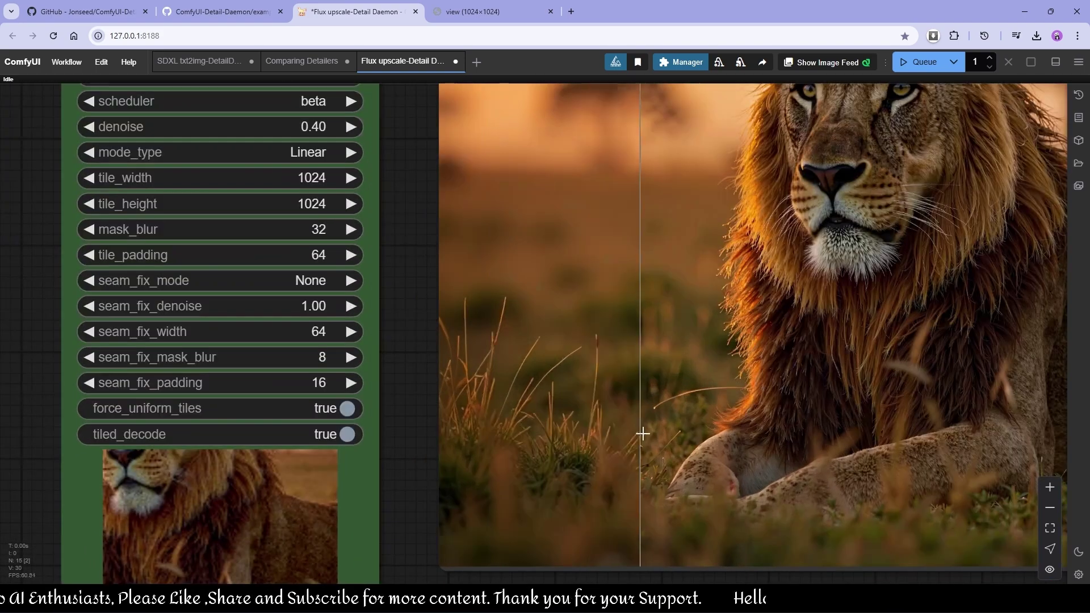
scroll(428, 437, "up", 5)
left_click_drag(461, 450, 457, 334)
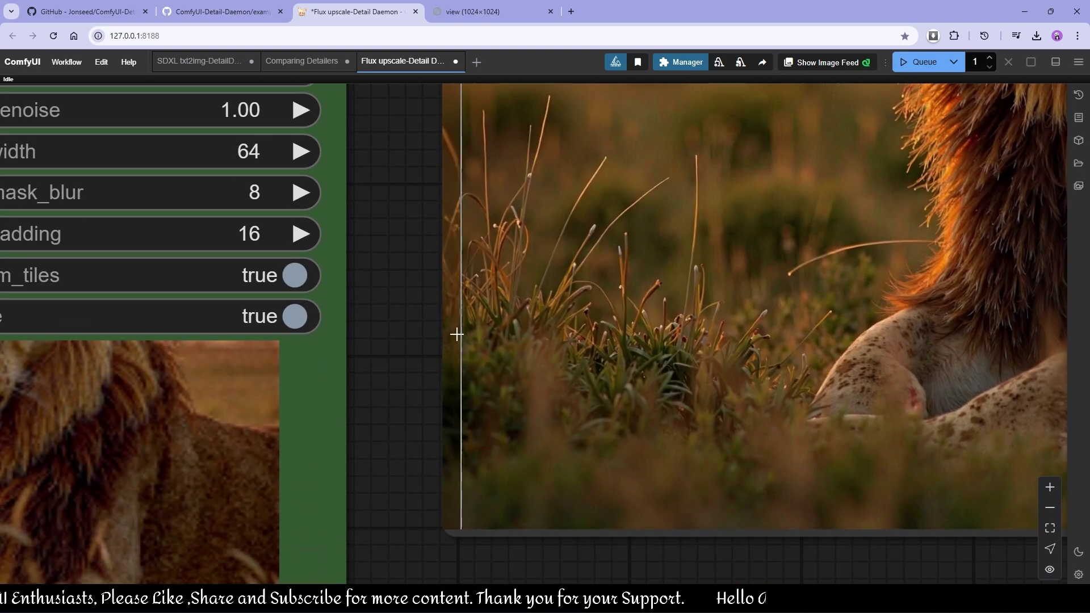
left_click_drag(766, 394, 674, 393)
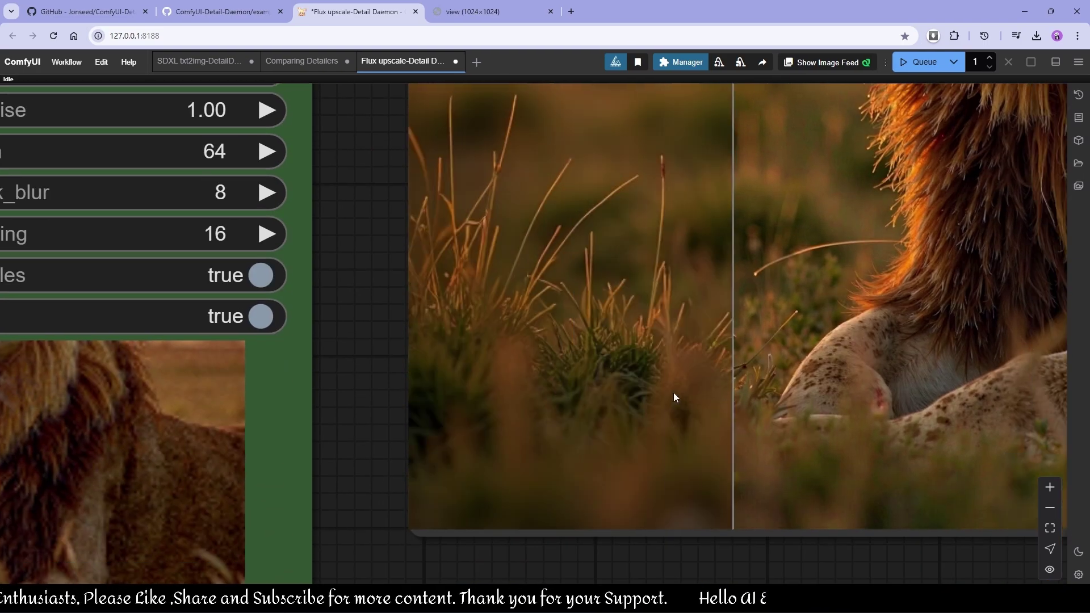
scroll(675, 397, "right", 5)
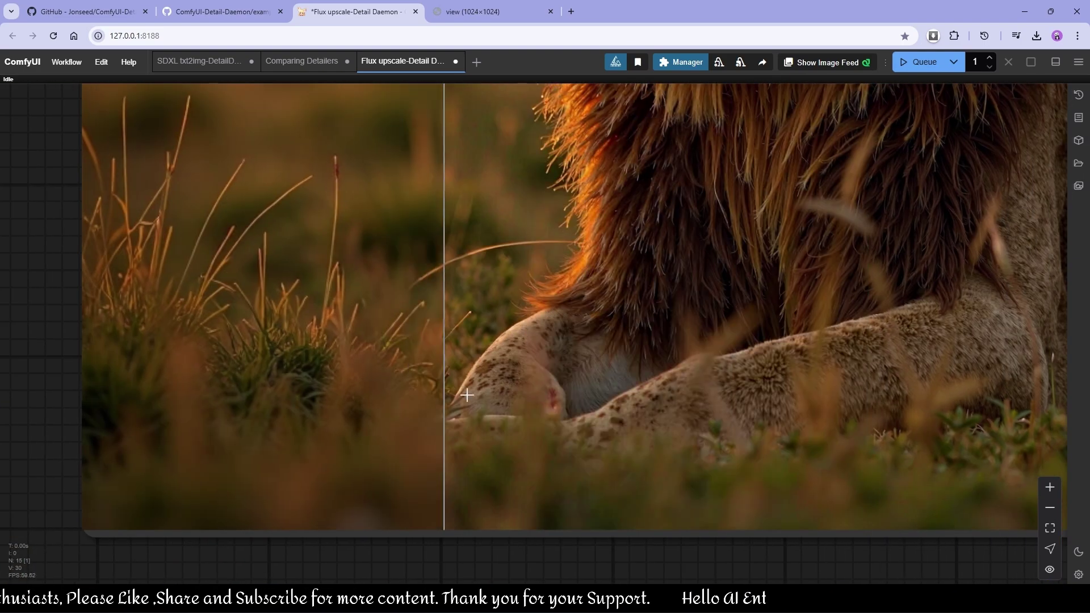
scroll(466, 395, "up", 2)
scroll(486, 462, "right", 5)
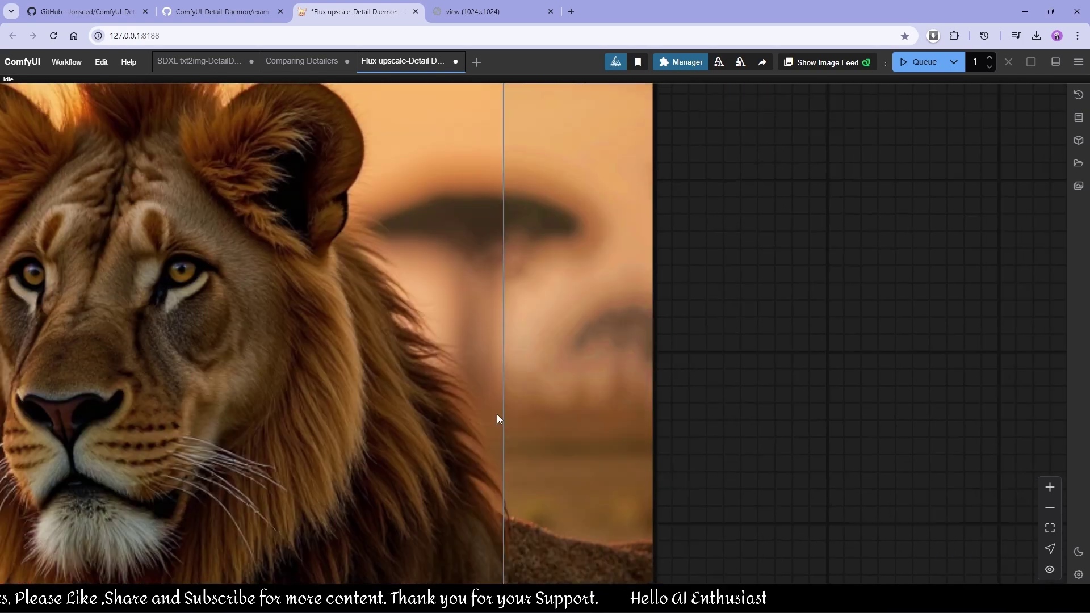
Step: Compare the lion's face, ears and fur and the background trees between the source and upscaled images, both close up and in full
left_click_drag(497, 414, 490, 435)
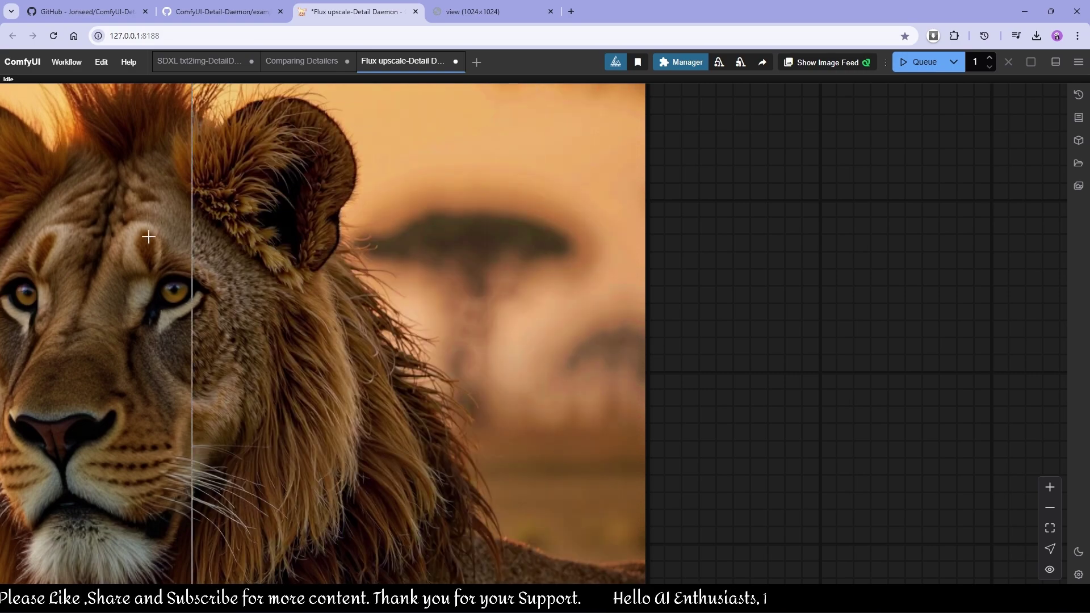
left_click_drag(79, 243, 491, 276)
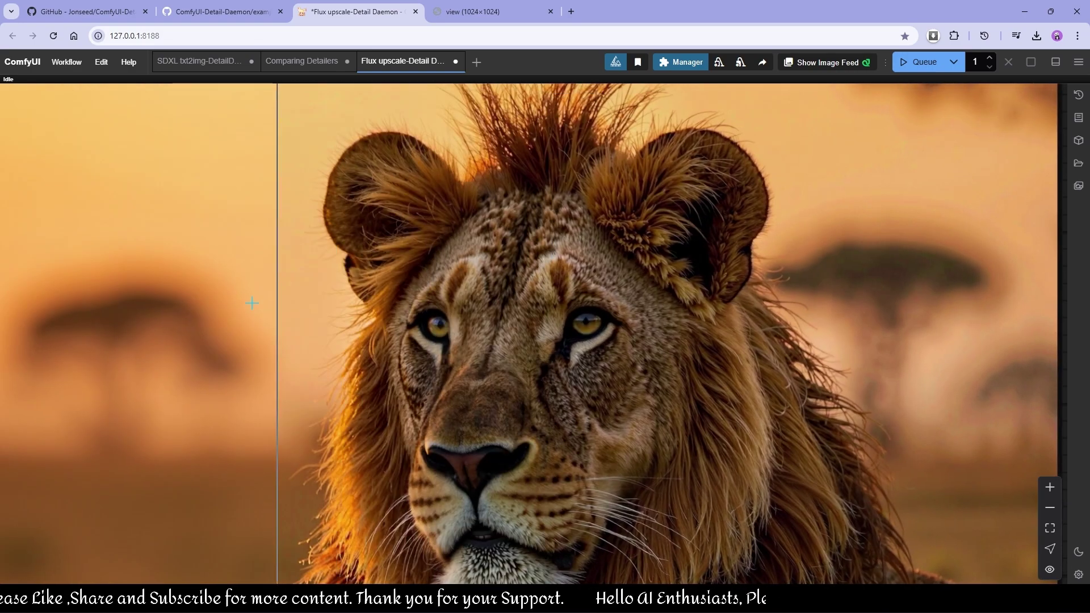
scroll(252, 303, "down", 4)
left_click_drag(214, 334, 324, 187)
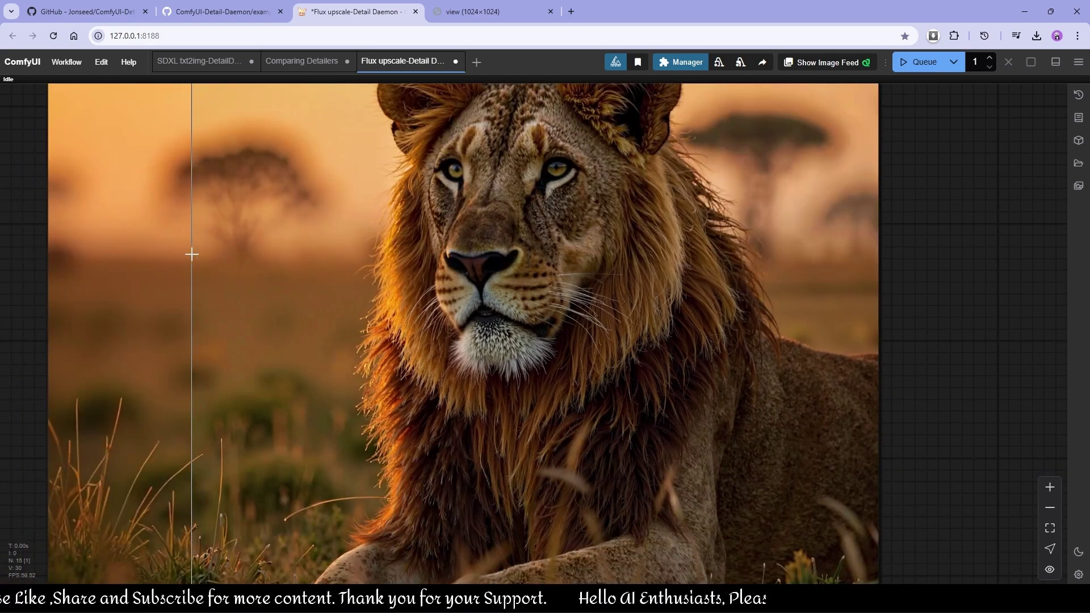
scroll(191, 253, "down", 7)
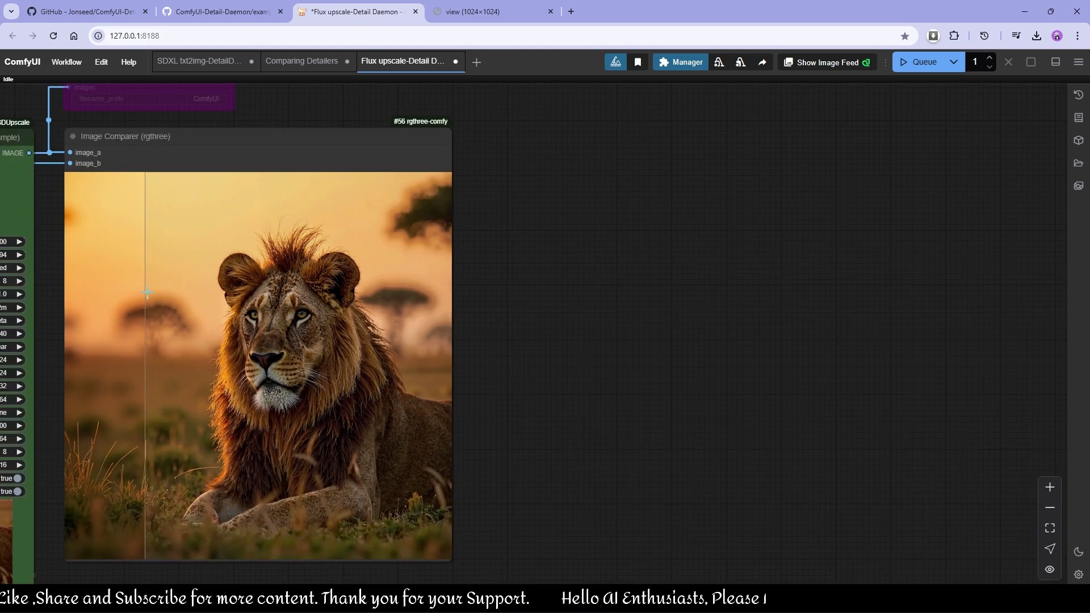
left_click_drag(147, 293, 300, 235)
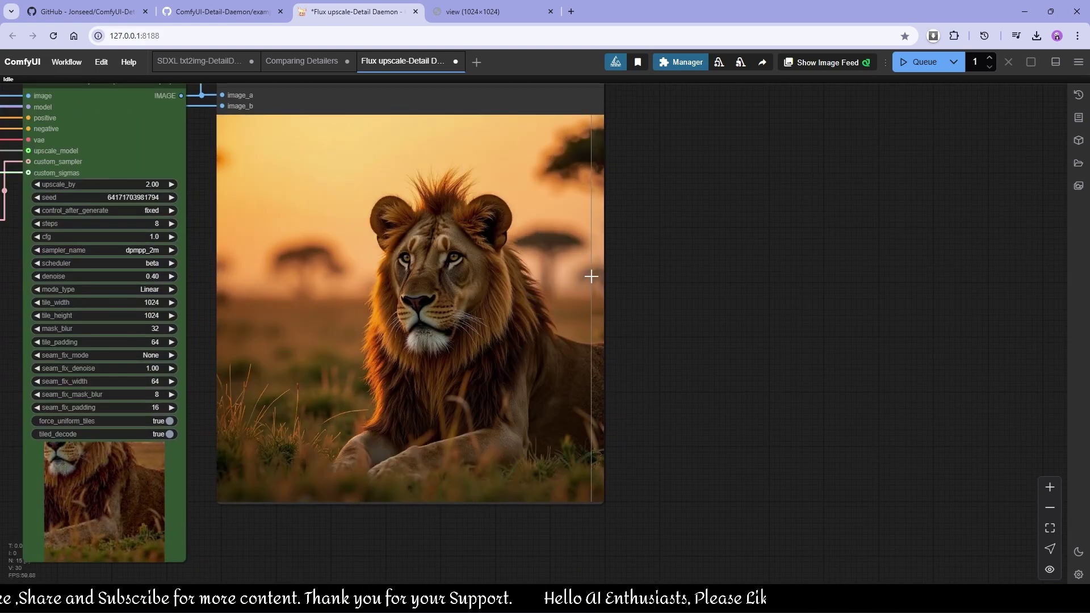
scroll(482, 275, "up", 6)
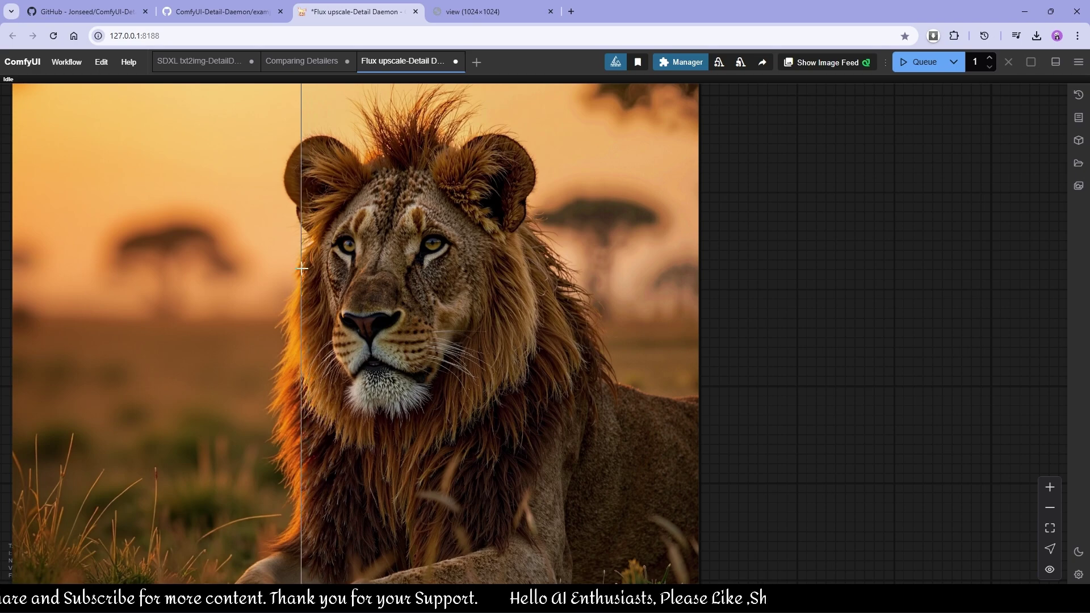
scroll(306, 267, "up", 5)
scroll(163, 267, "down", 6)
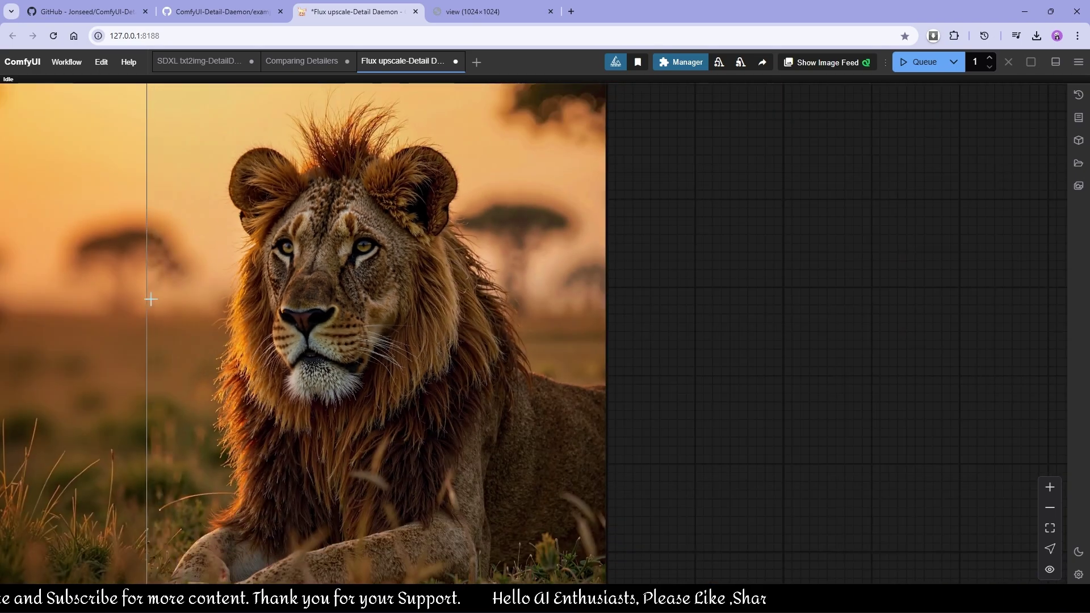
left_click_drag(151, 299, 342, 252)
scroll(237, 267, "down", 2)
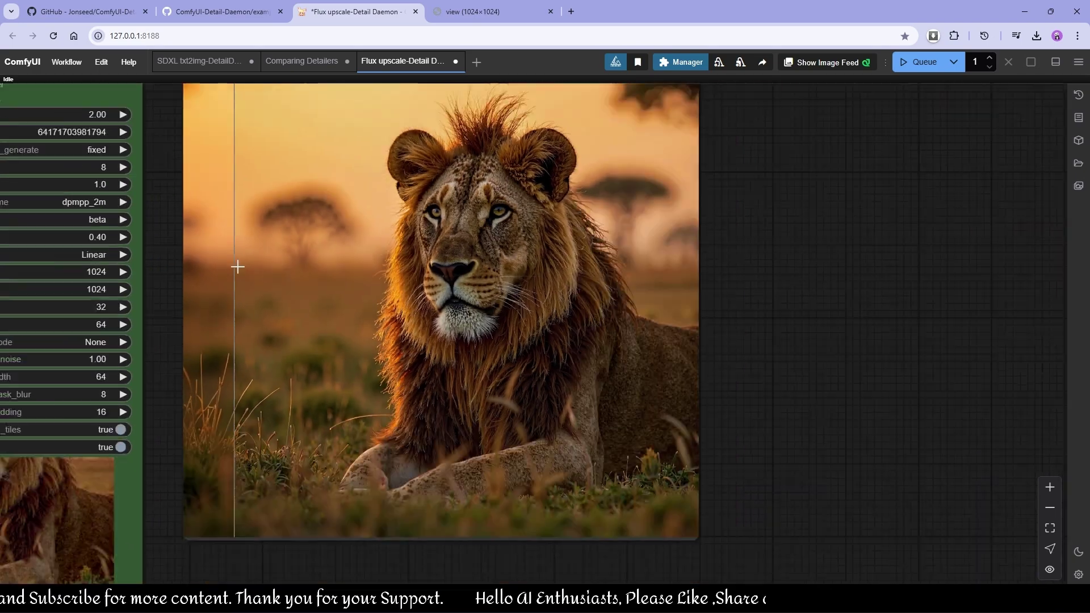
scroll(243, 273, "down", 7)
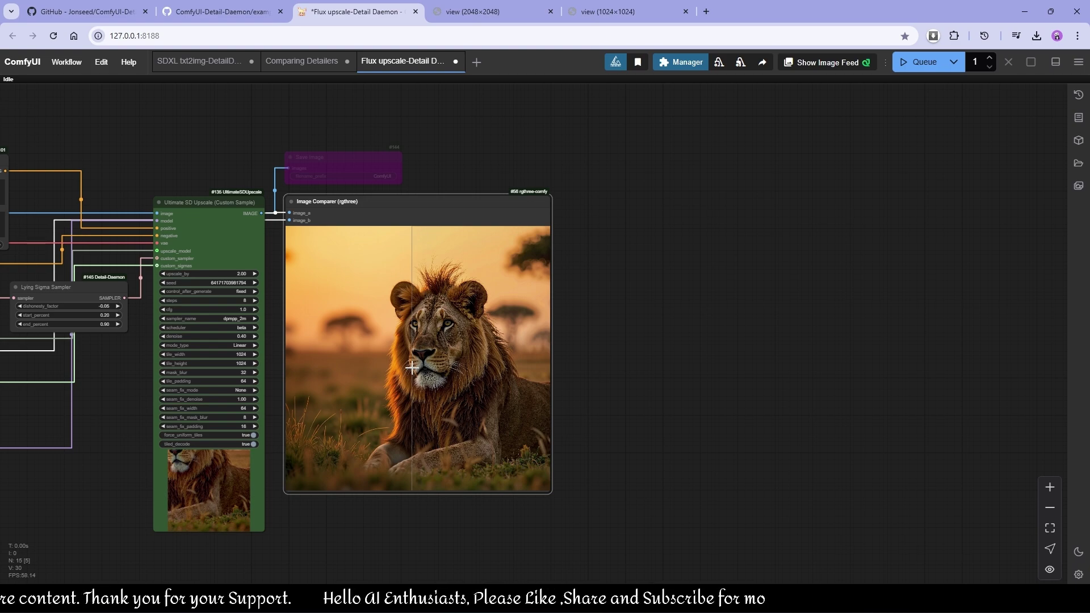
Step: Review the upscale node chain with the Lying Sigma Sampler and recheck the lion's facial detail against the source in the Image Comparer
scroll(142, 147, "up", 1)
left_click_drag(142, 146, 193, 182)
left_click_drag(56, 190, 151, 190)
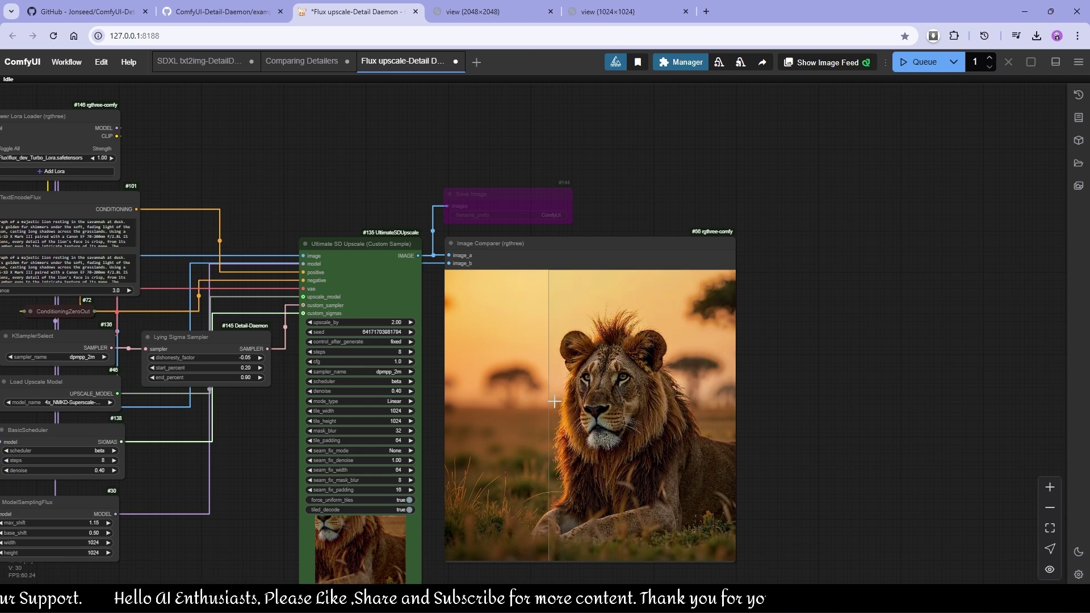
scroll(661, 322, "up", 7)
scroll(403, 319, "up", 6)
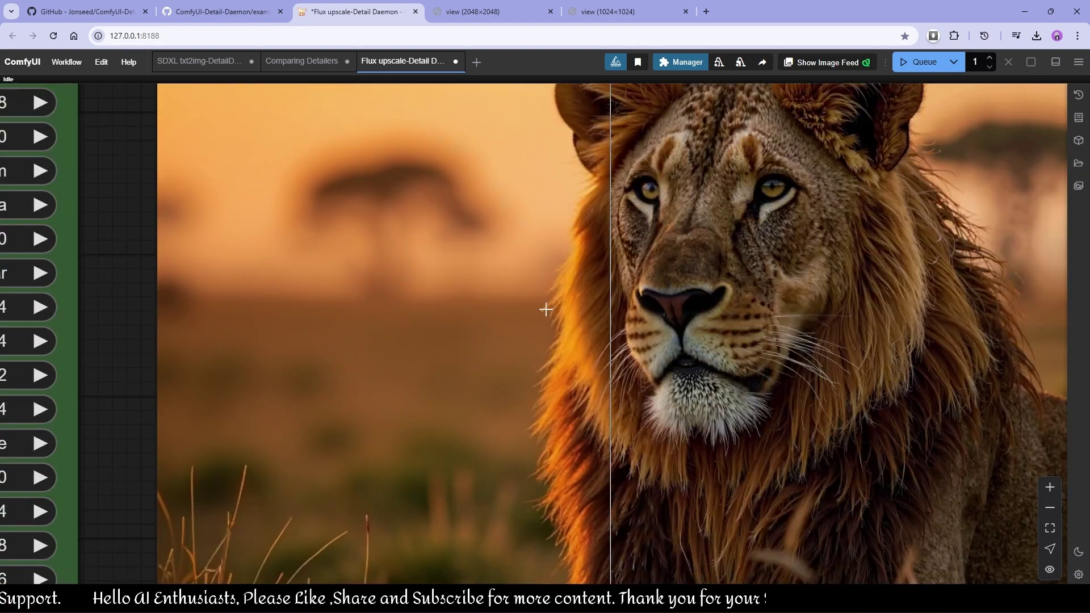
scroll(500, 309, "down", 6)
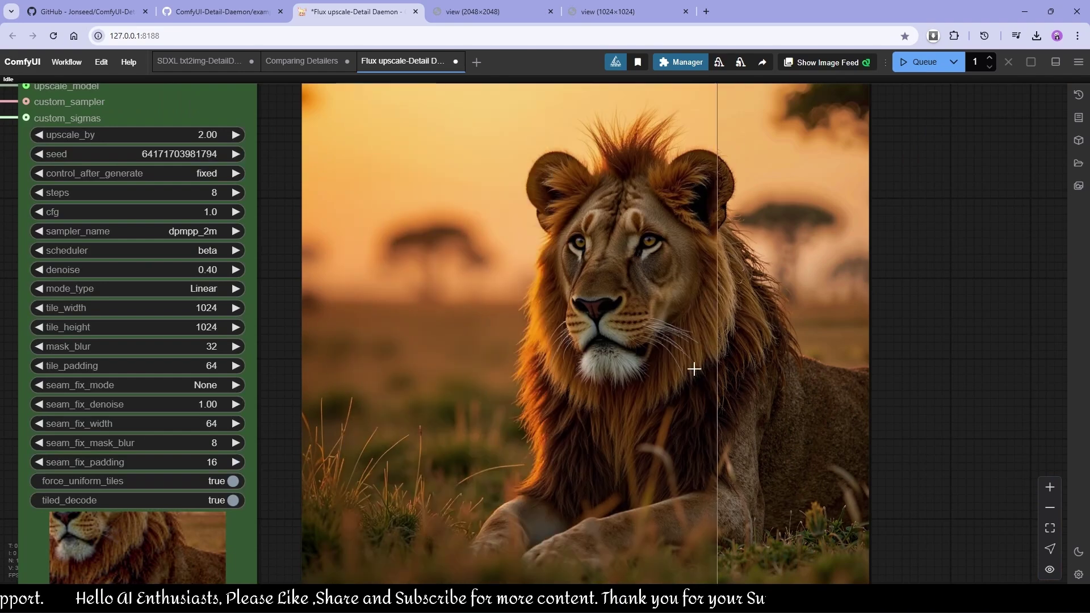
scroll(480, 359, "down", 4)
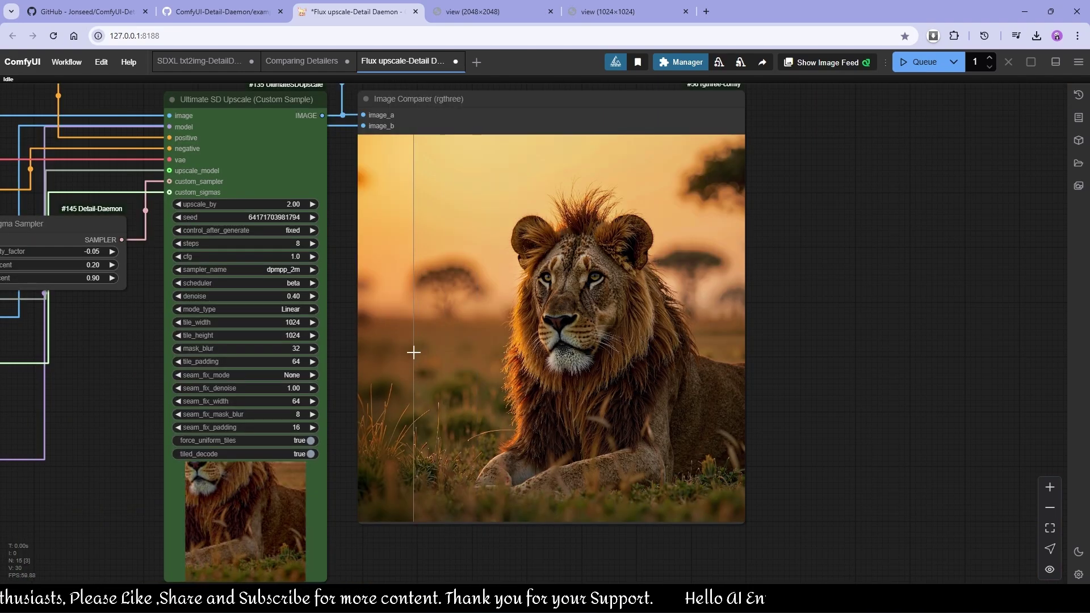